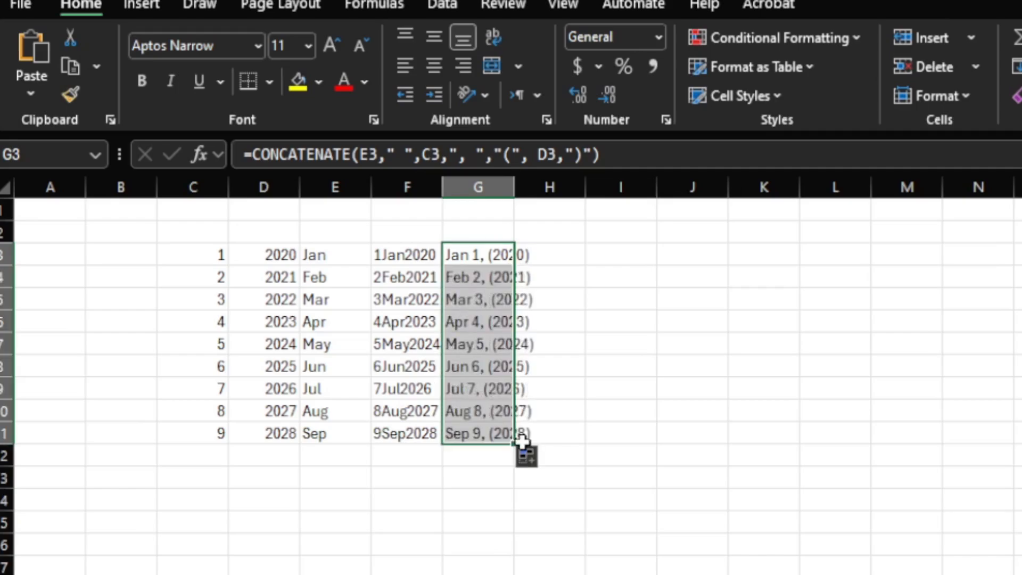
click(604, 379)
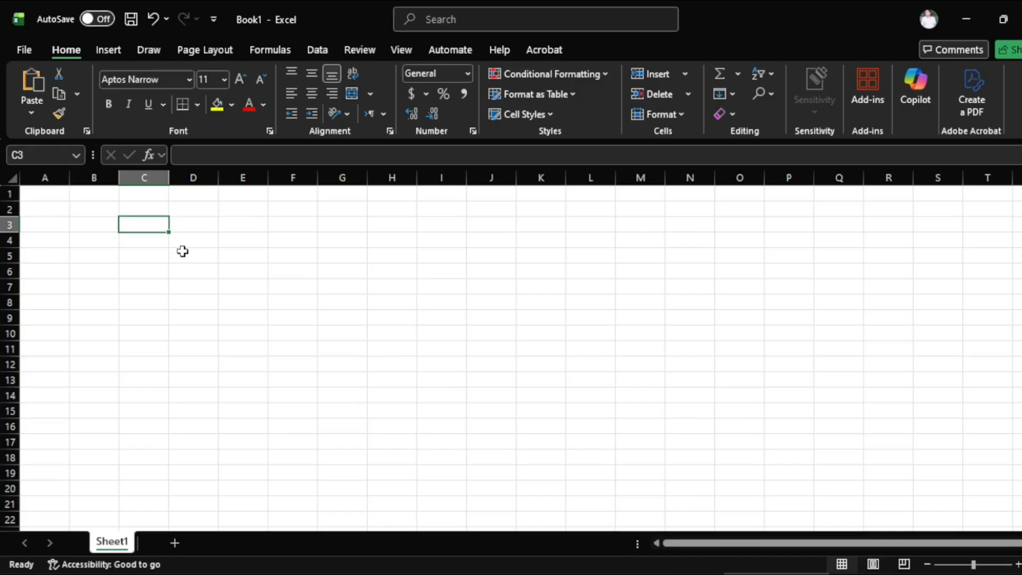
Step: Enter 1 and 2 in C3 and C4 and extend the series down to 9 in C11
text(1)
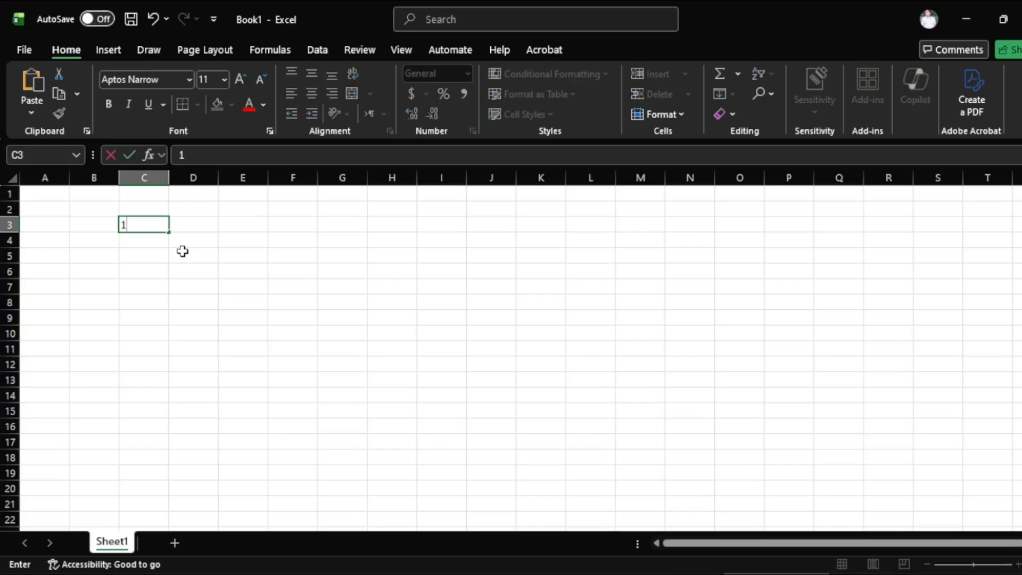
key(Return)
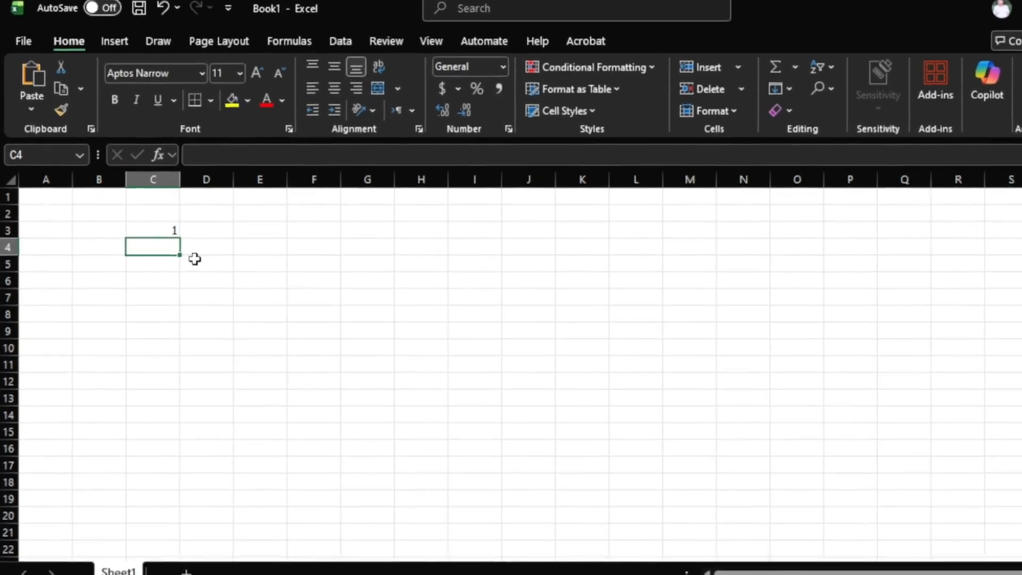
text(2)
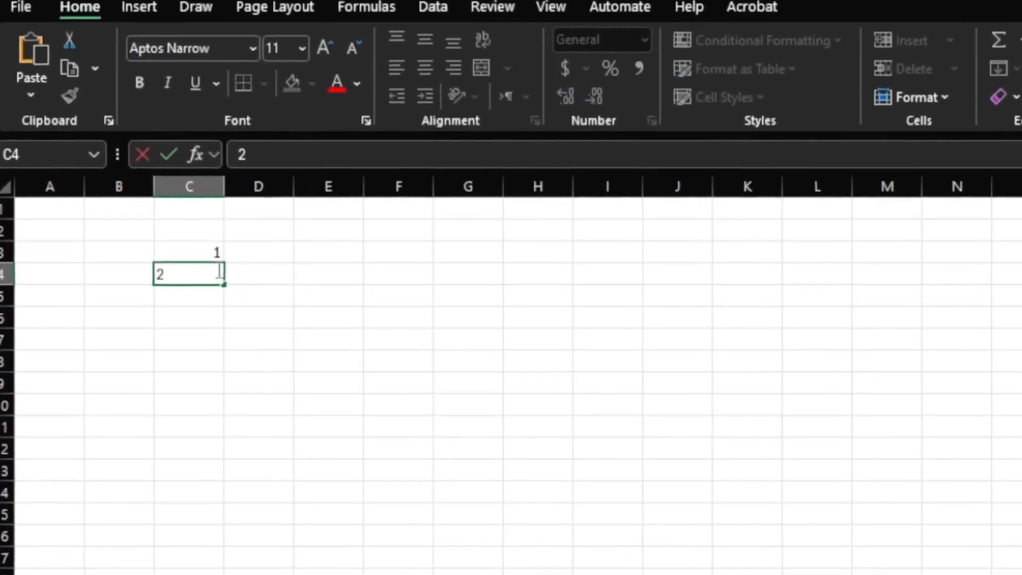
click(201, 250)
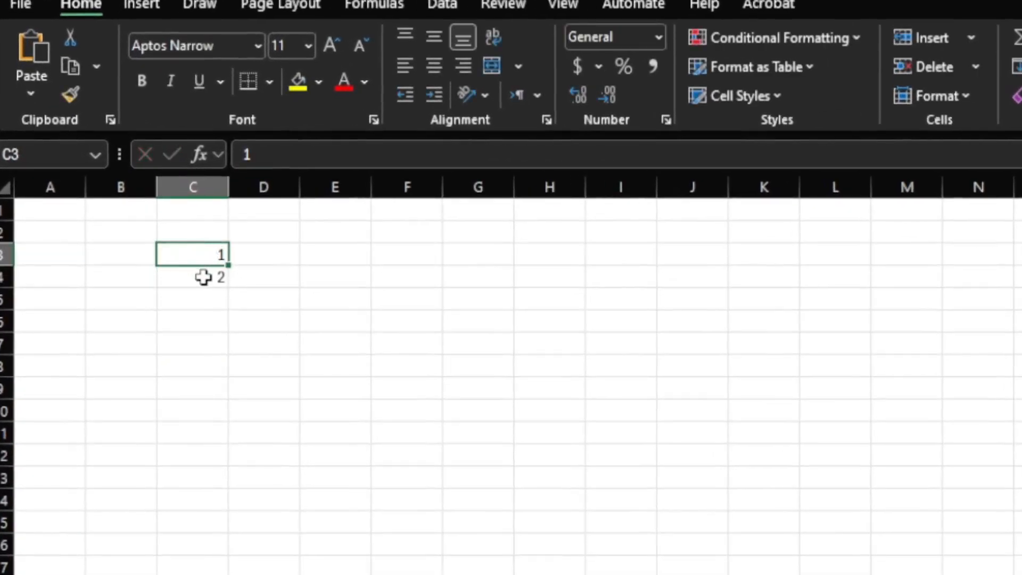
drag(203, 277, 206, 277)
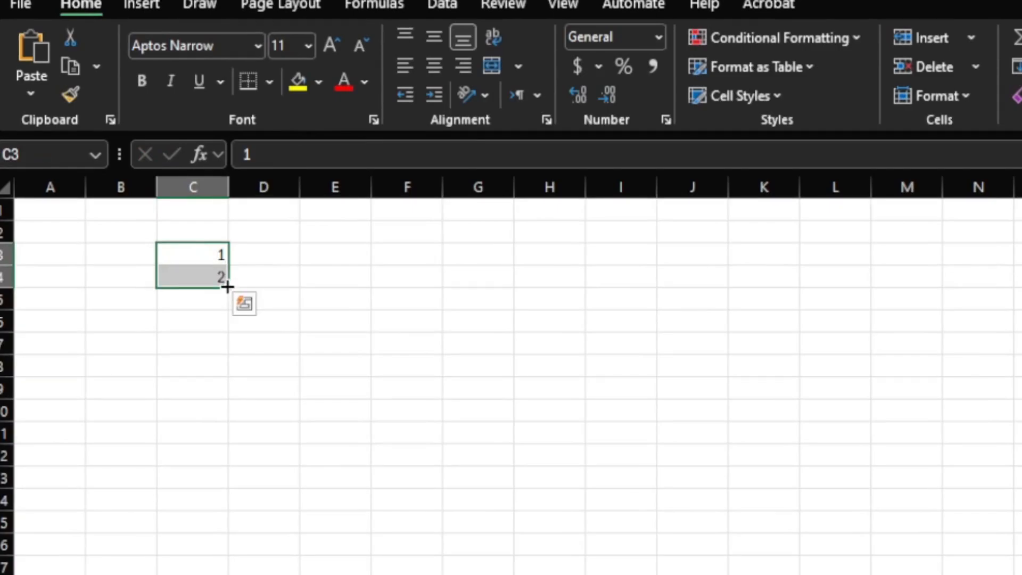
drag(227, 288, 233, 440)
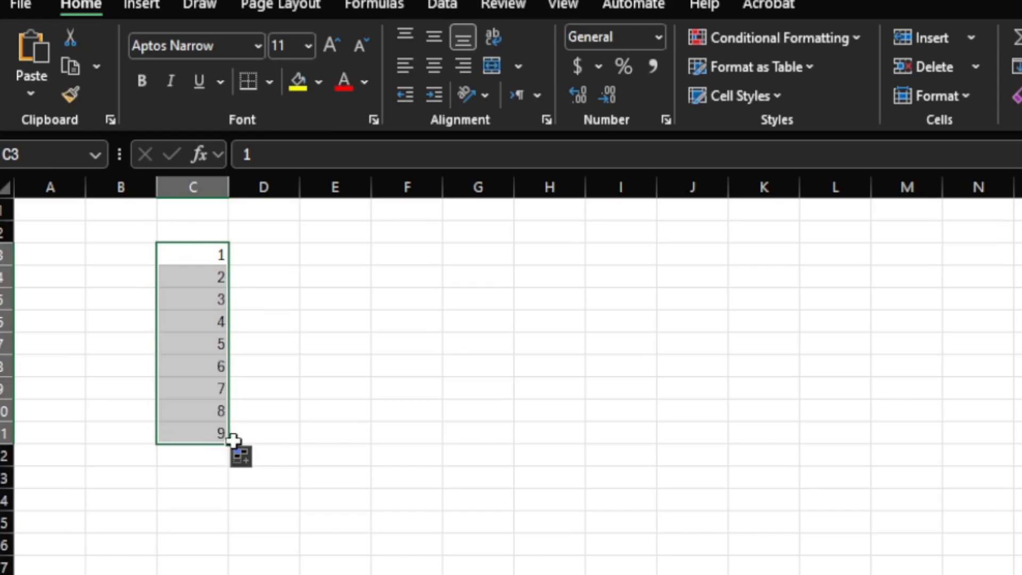
Step: Enter the years 2020 and 2021 in D3 and D4 and extend the series down to 2028 in D11
click(273, 255)
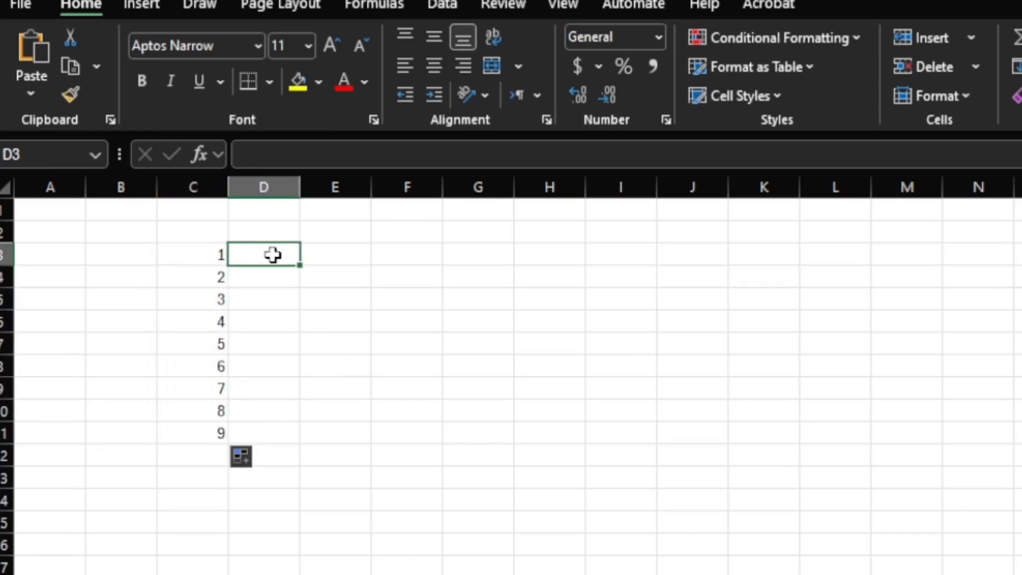
text(202)
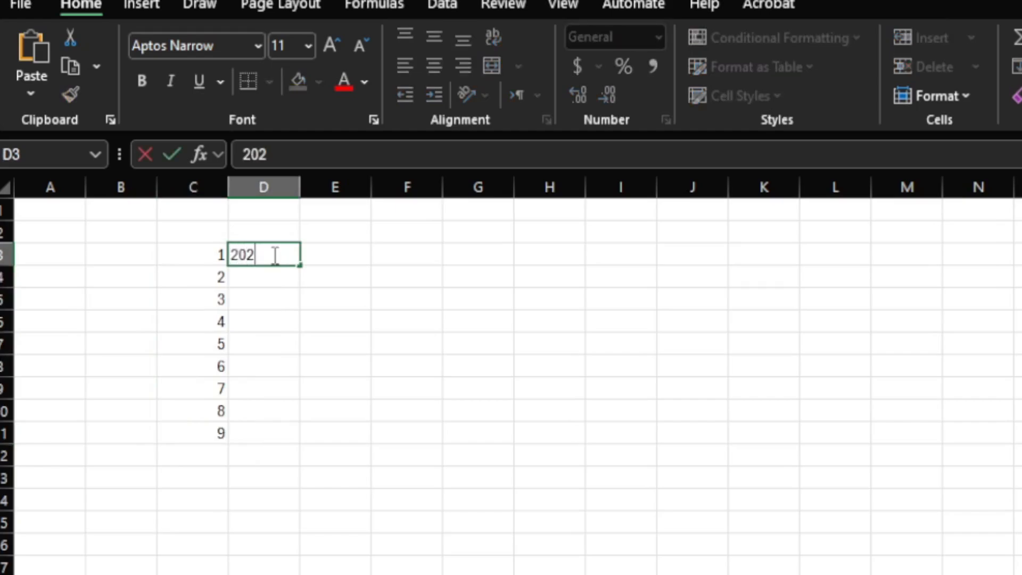
text(0)
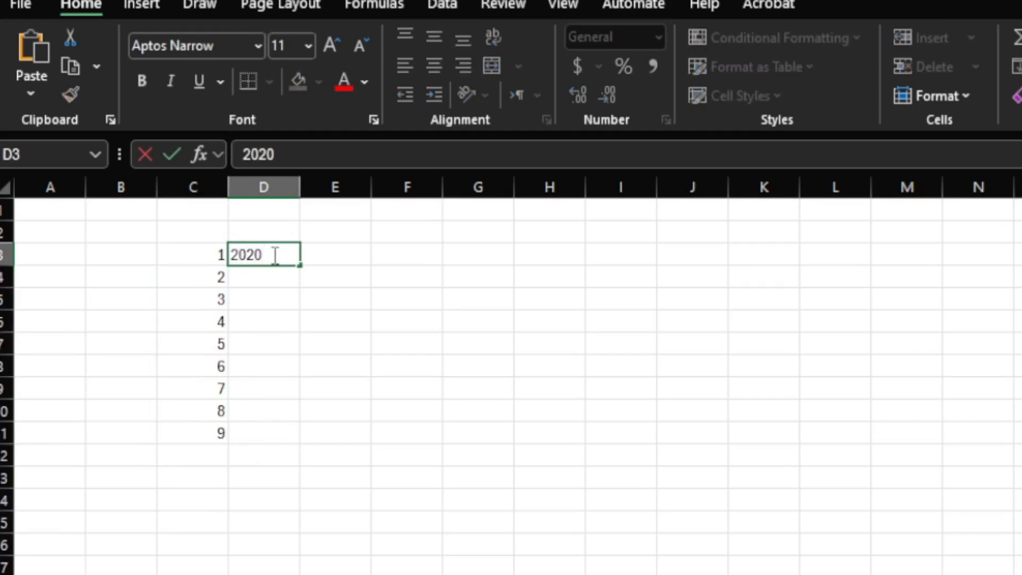
click(266, 282)
text(2021)
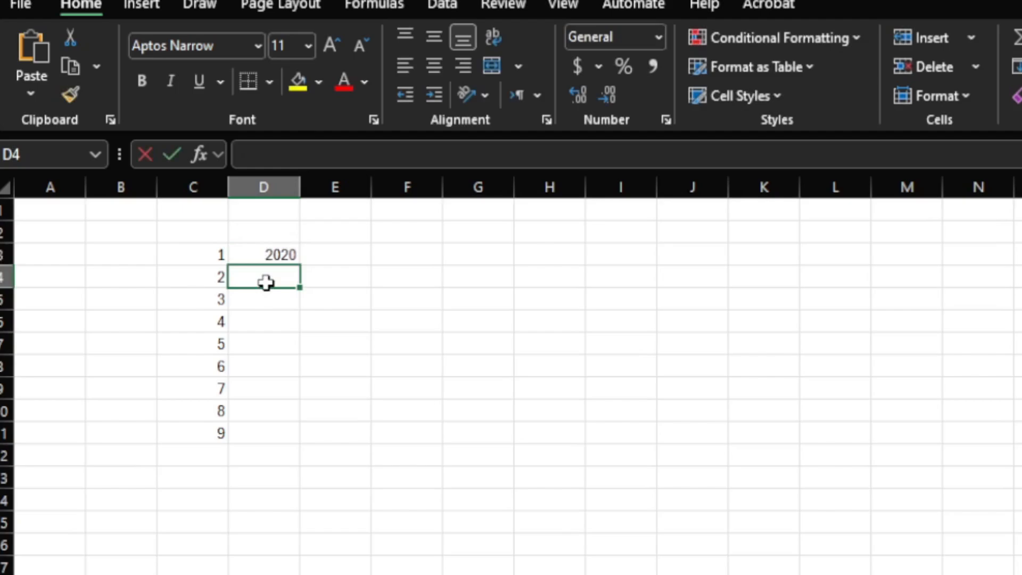
shift+click(287, 254)
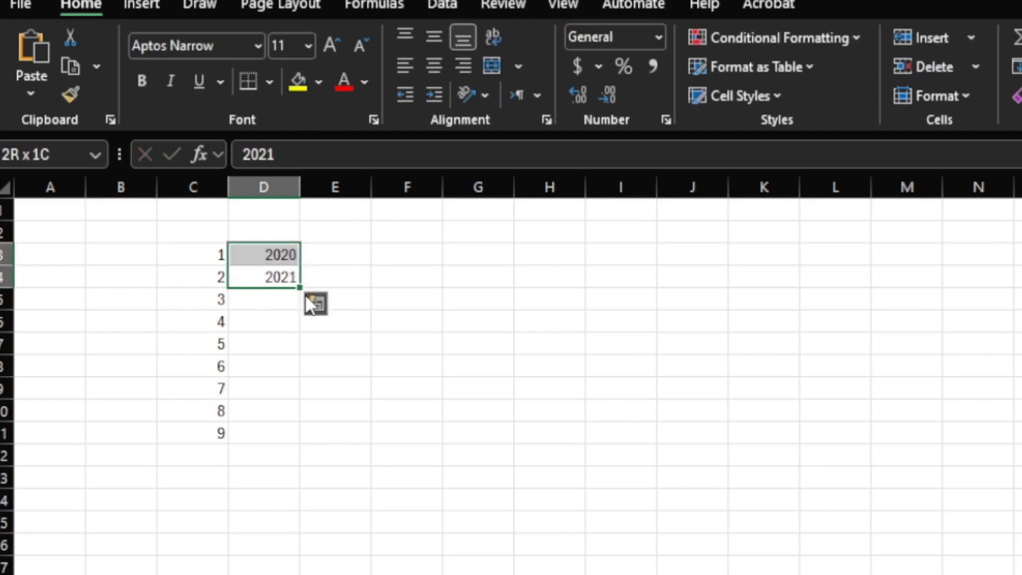
drag(299, 288, 299, 443)
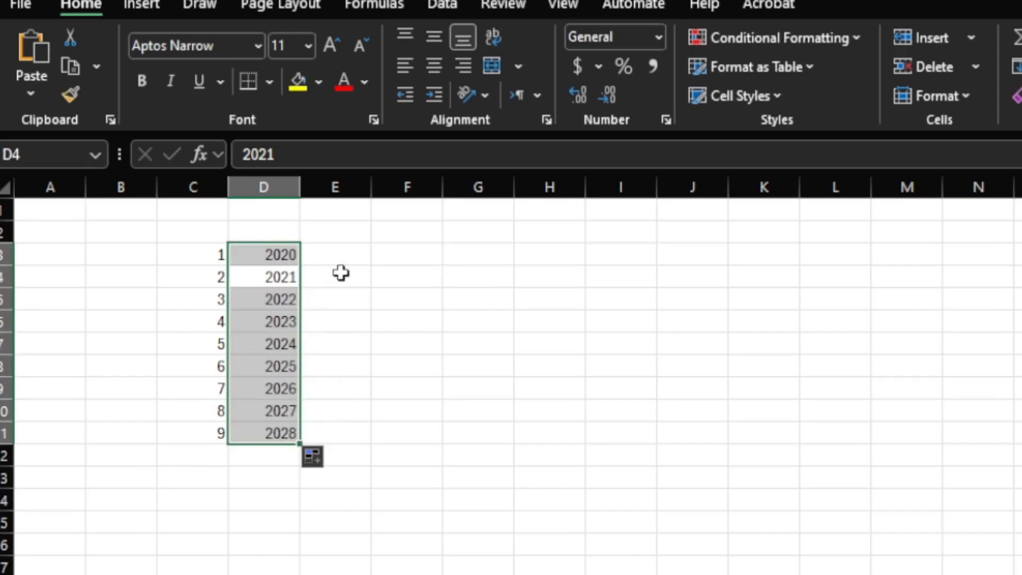
Step: Enter the months Jan and Feb in E3 and E4 and extend the series down to Sep in E11
click(356, 254)
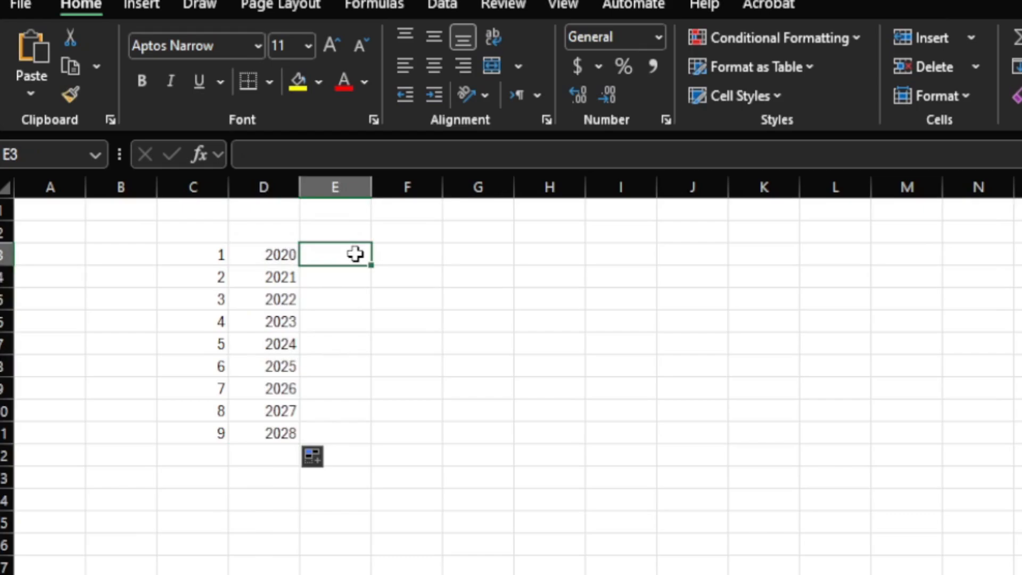
text(Jan)
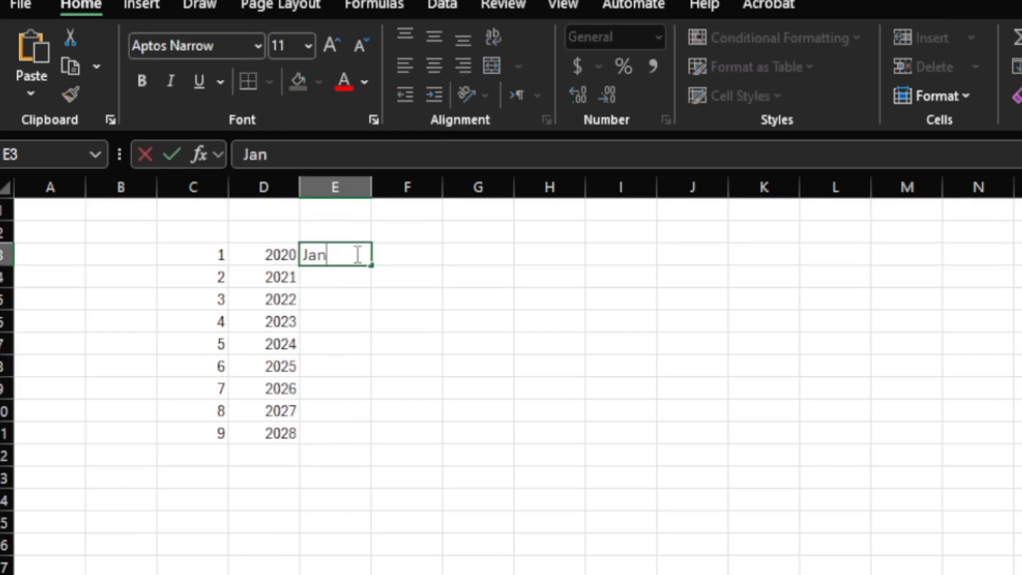
click(342, 277)
text(Feg)
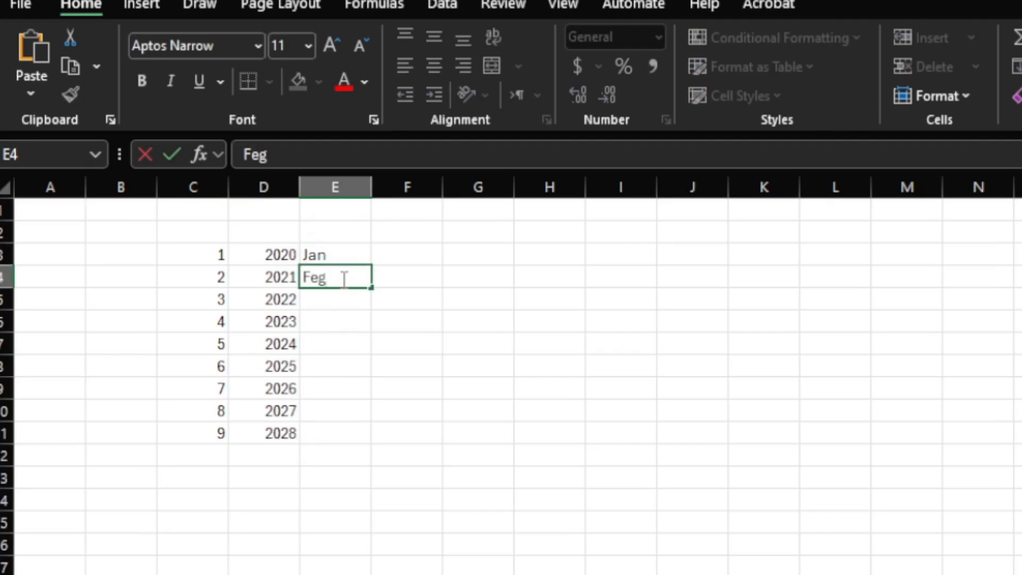
key(BackSpace)
text(b)
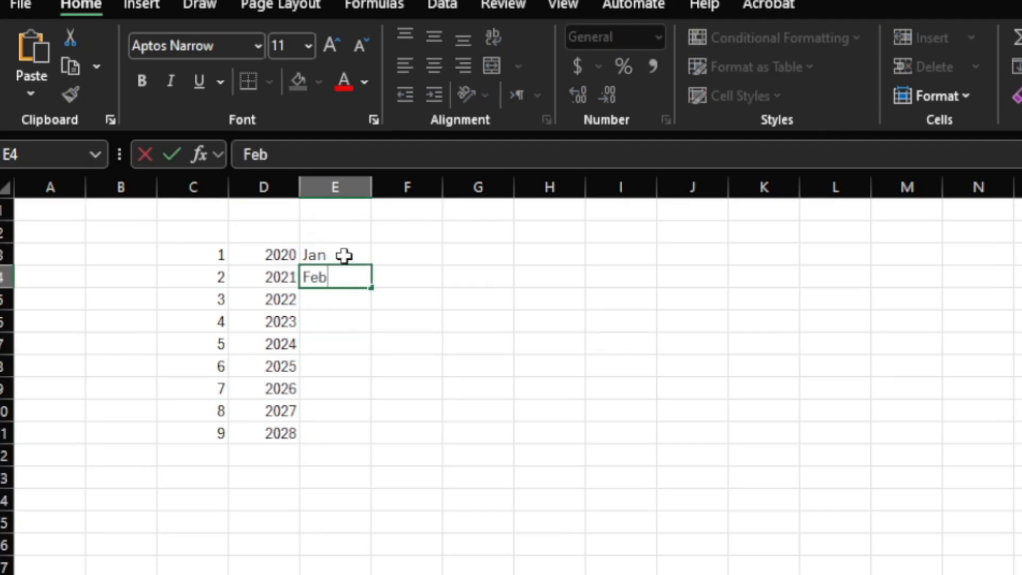
shift+click(344, 255)
drag(370, 290, 377, 440)
Step: Enter the formula =C3&D3 in cell F3 to join the number and the year
click(415, 258)
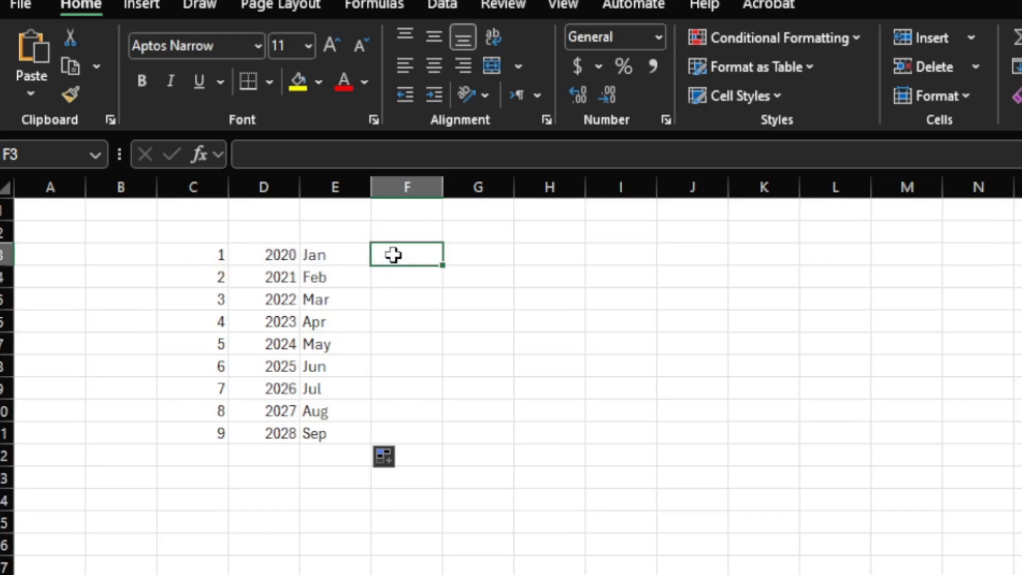
text(=)
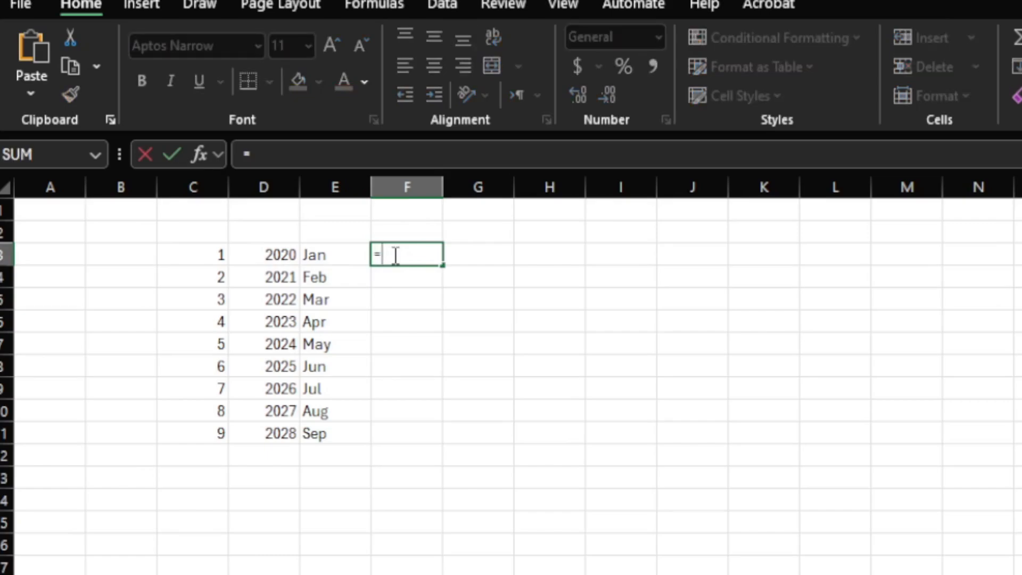
text(C)
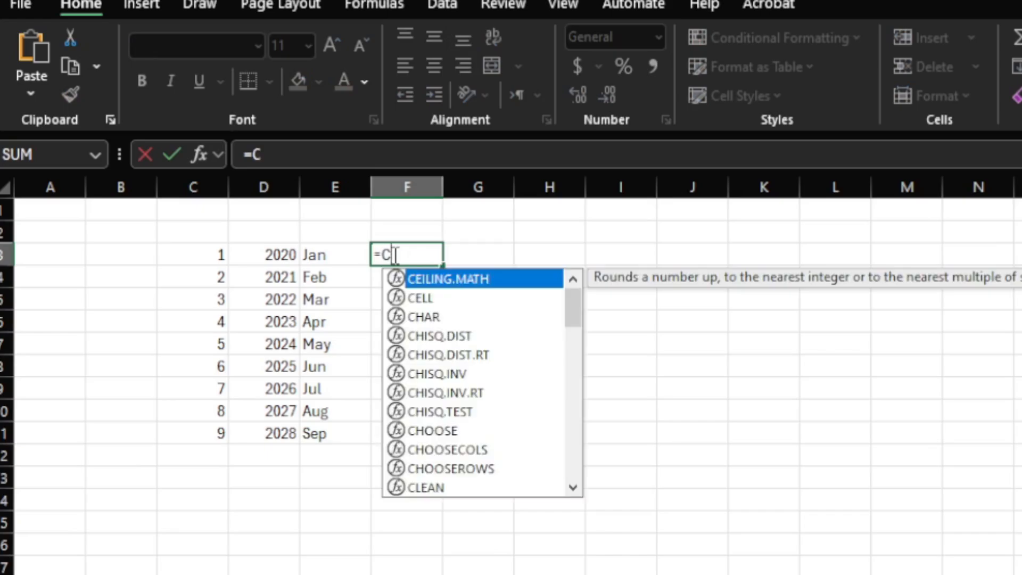
text(3&)
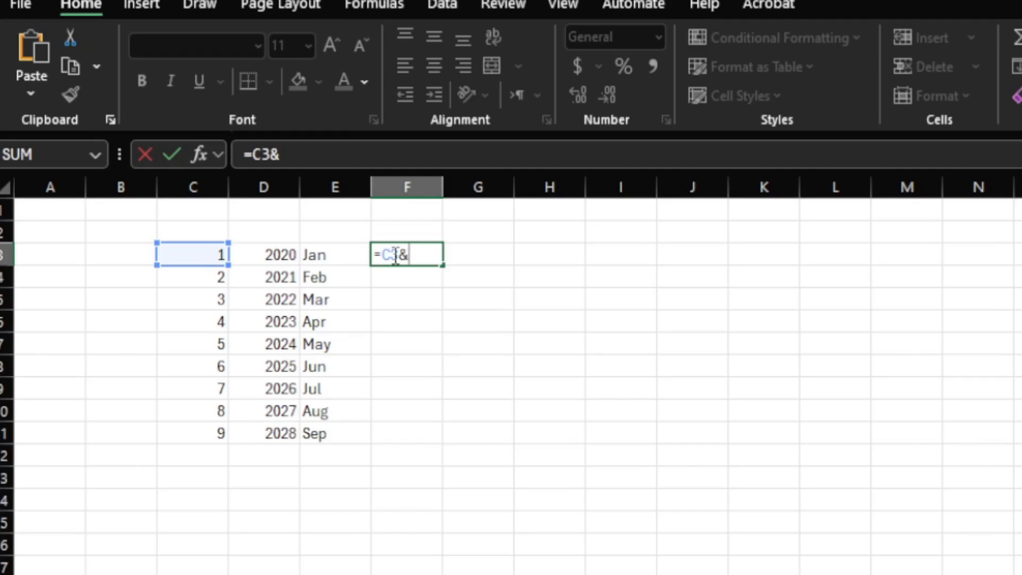
text(D)
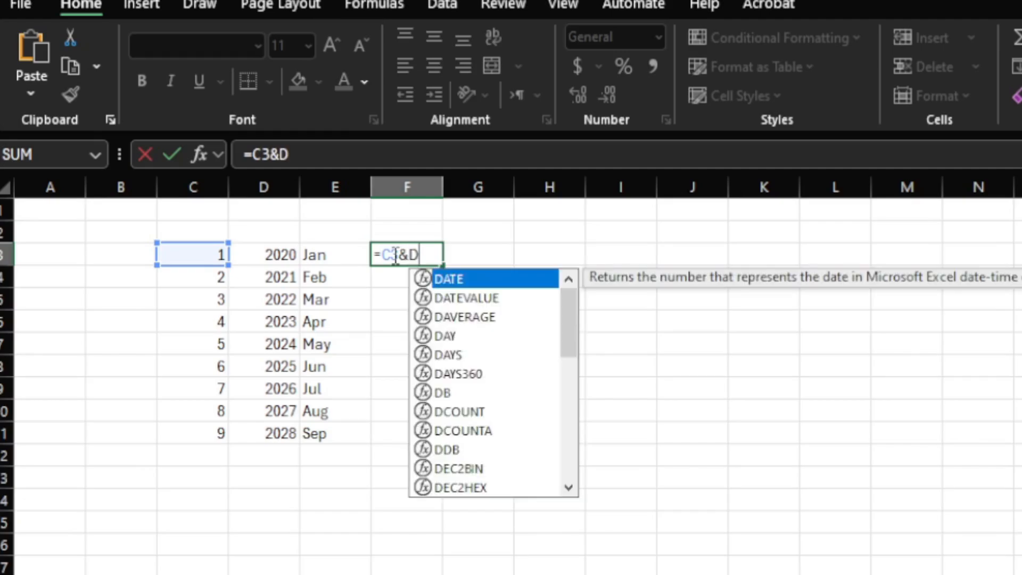
text(3)
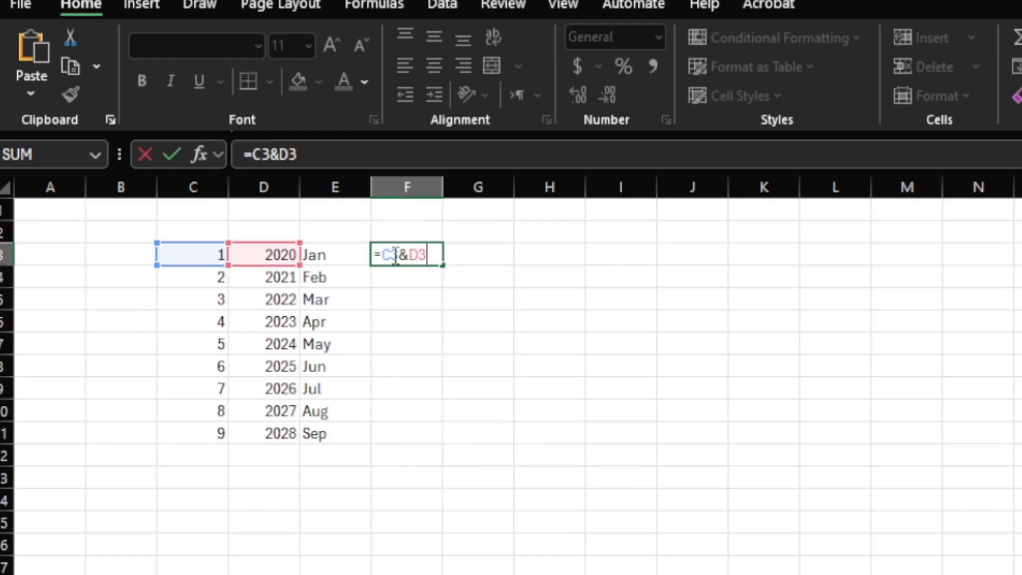
key(Return)
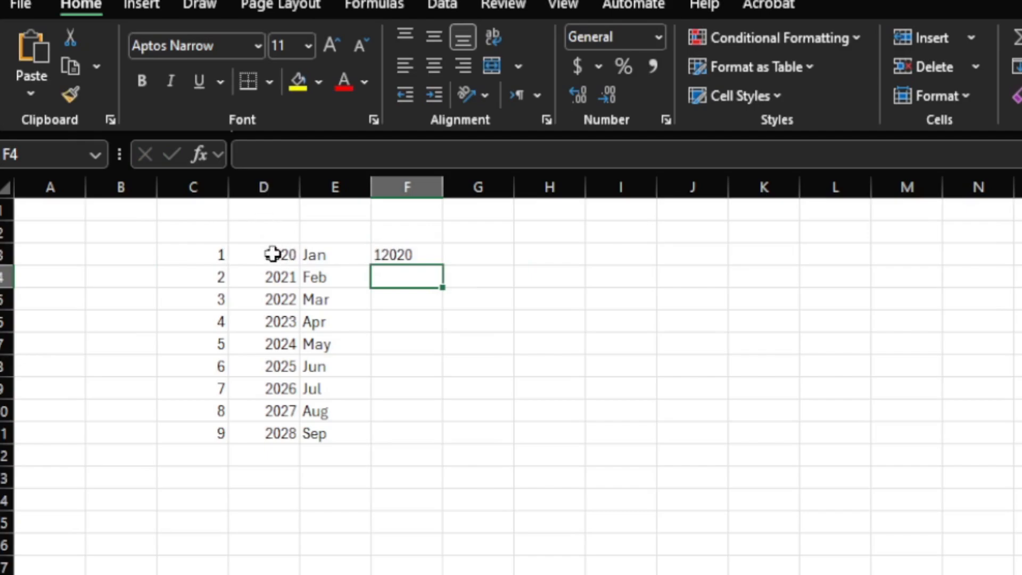
Step: Extend the formula in F3 to =C3&D3&E3 so it also joins the month
click(399, 255)
double_click(399, 255)
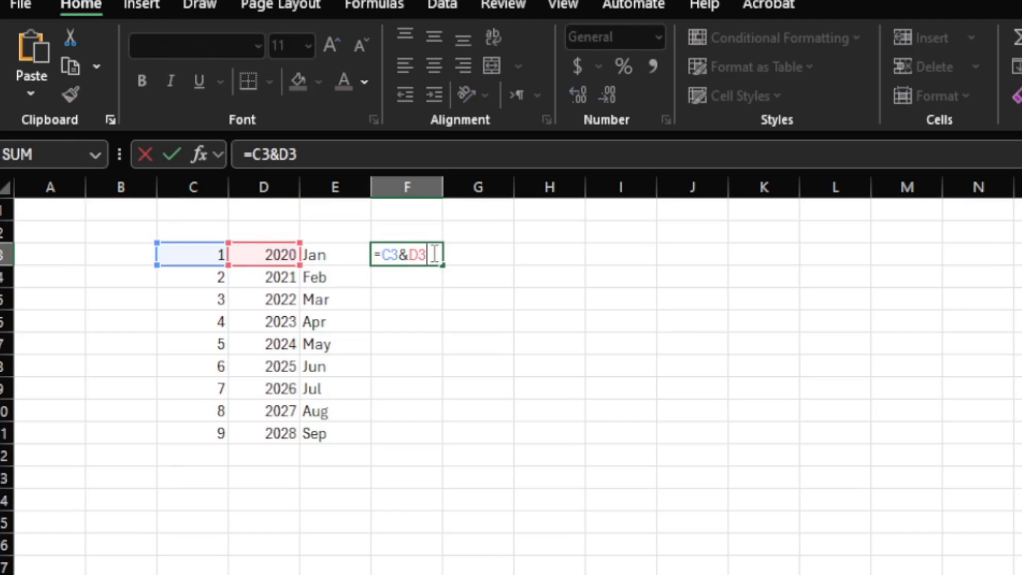
text(&E)
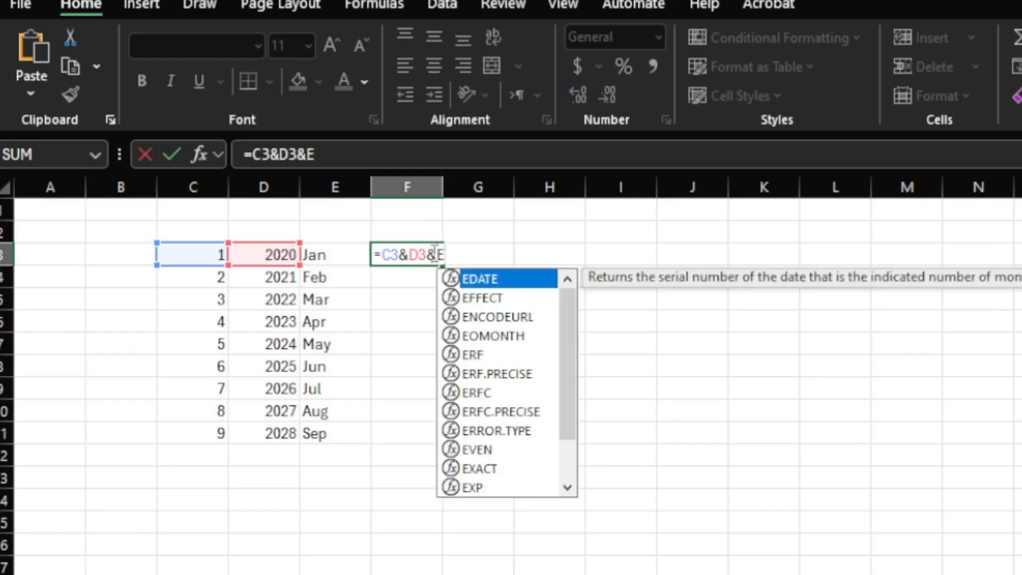
text(3)
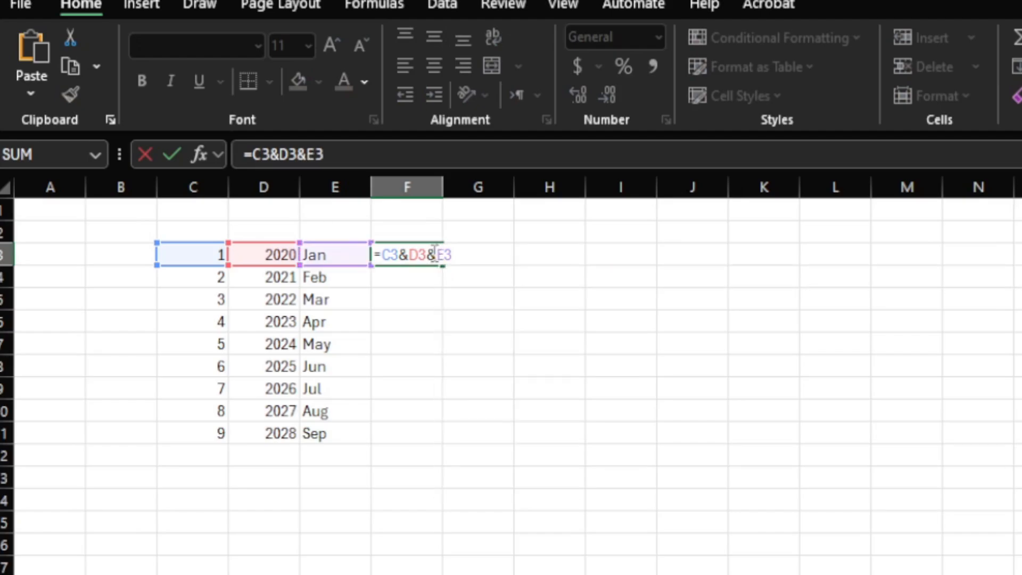
key(Return)
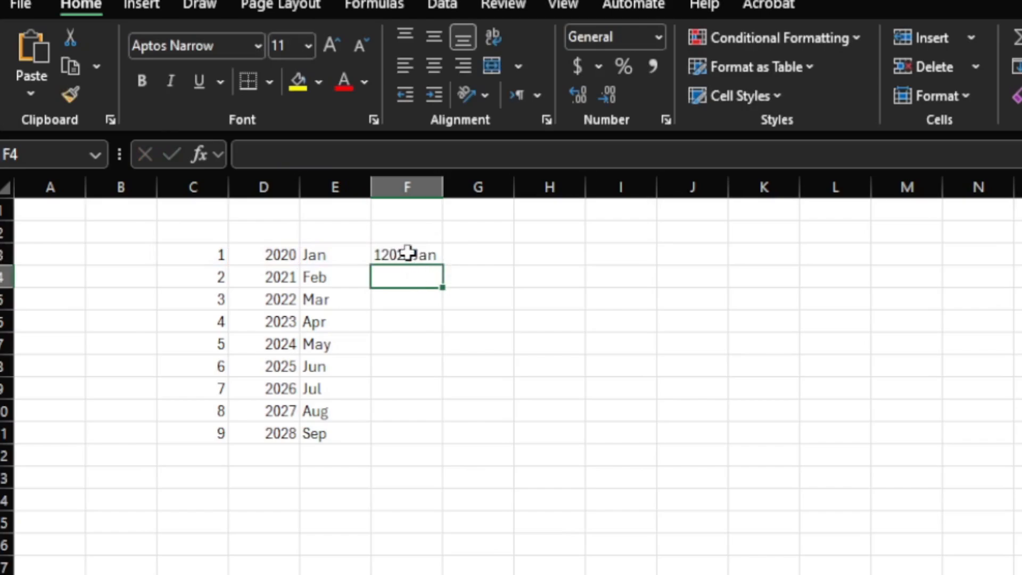
Step: Reorder the formula in F3 to =C3&E3&D3 and fill it down through F11
double_click(408, 253)
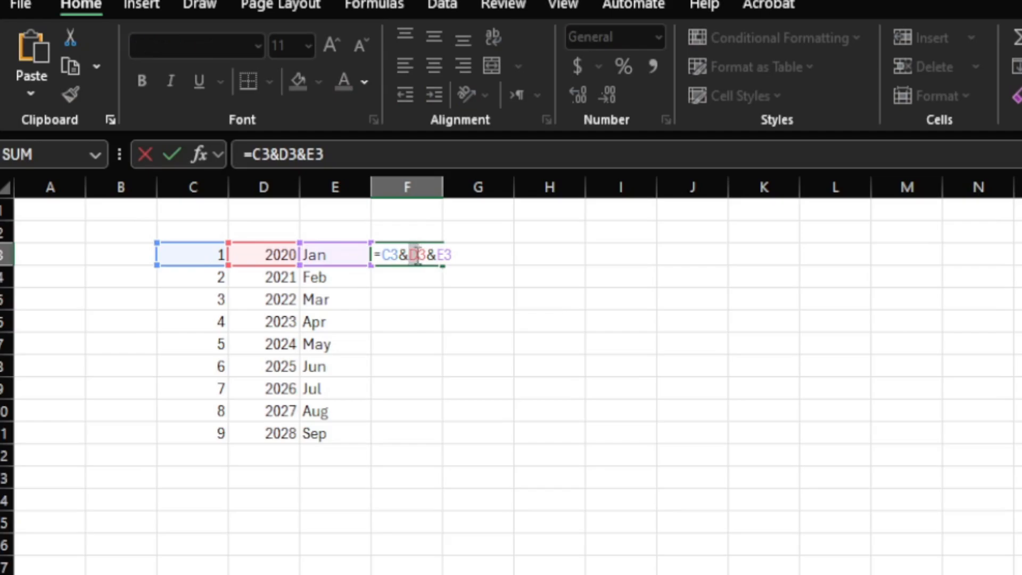
key(Delete)
text(E)
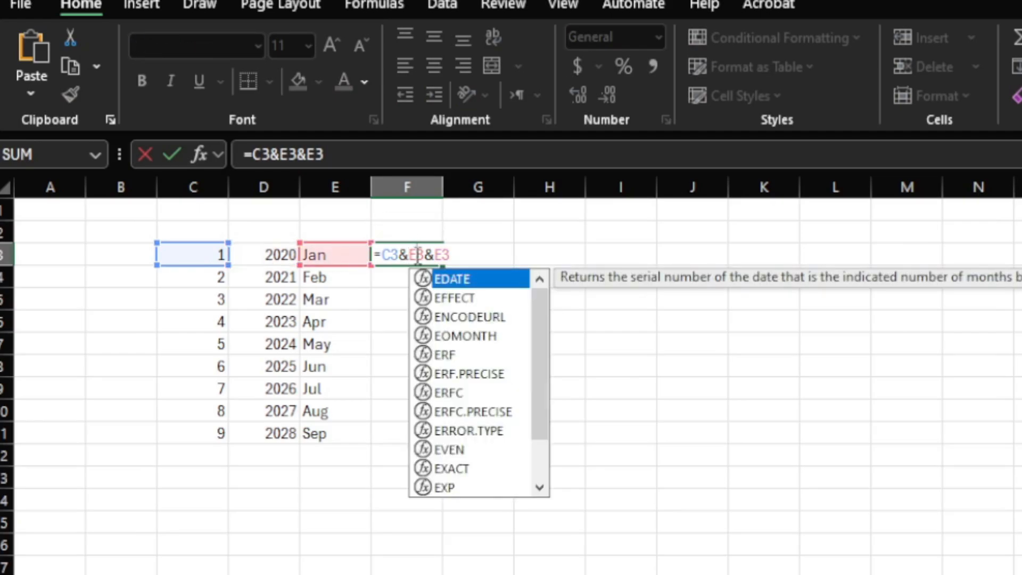
key(Right)
key(Delete)
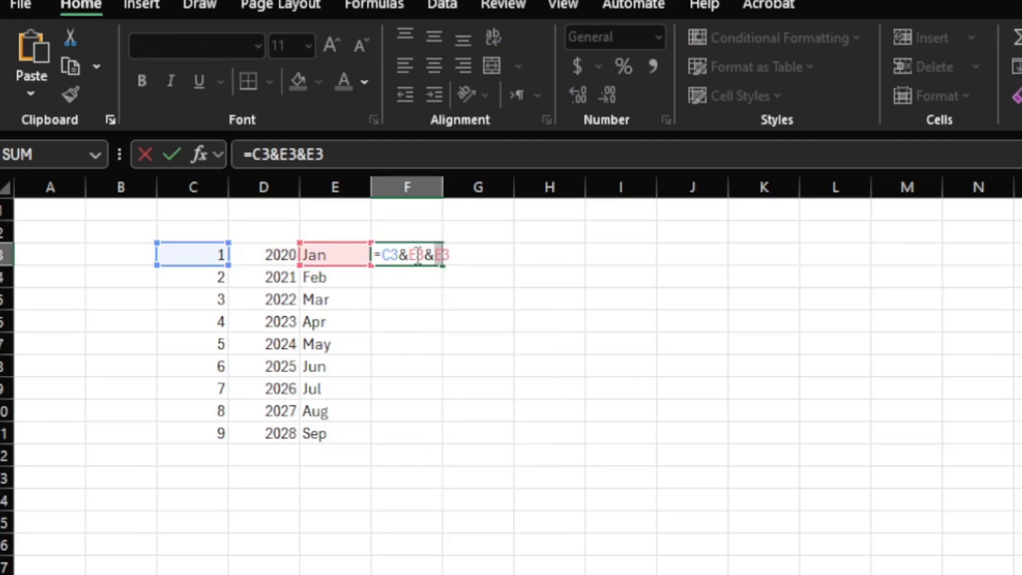
text(D)
key(Return)
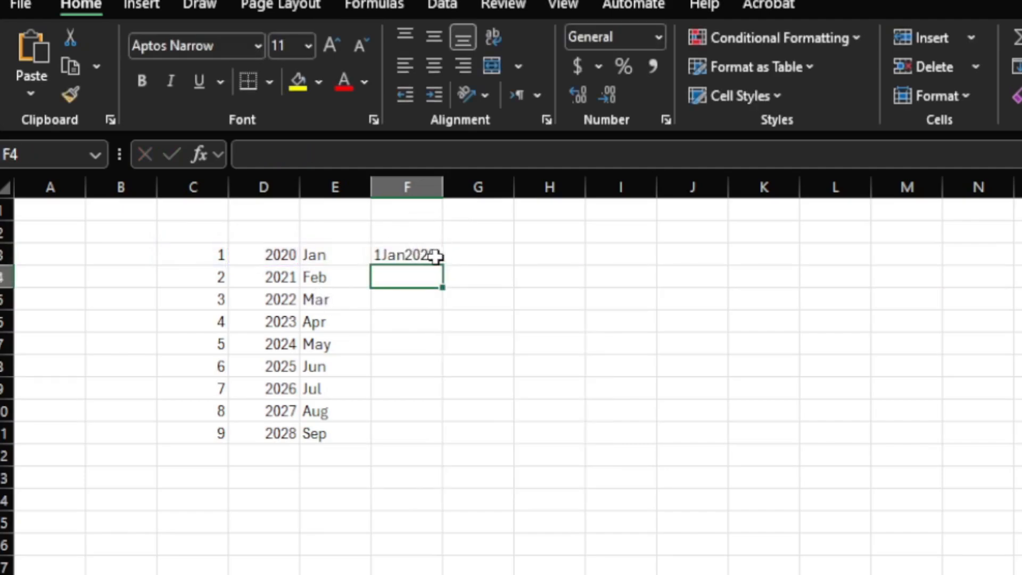
click(422, 255)
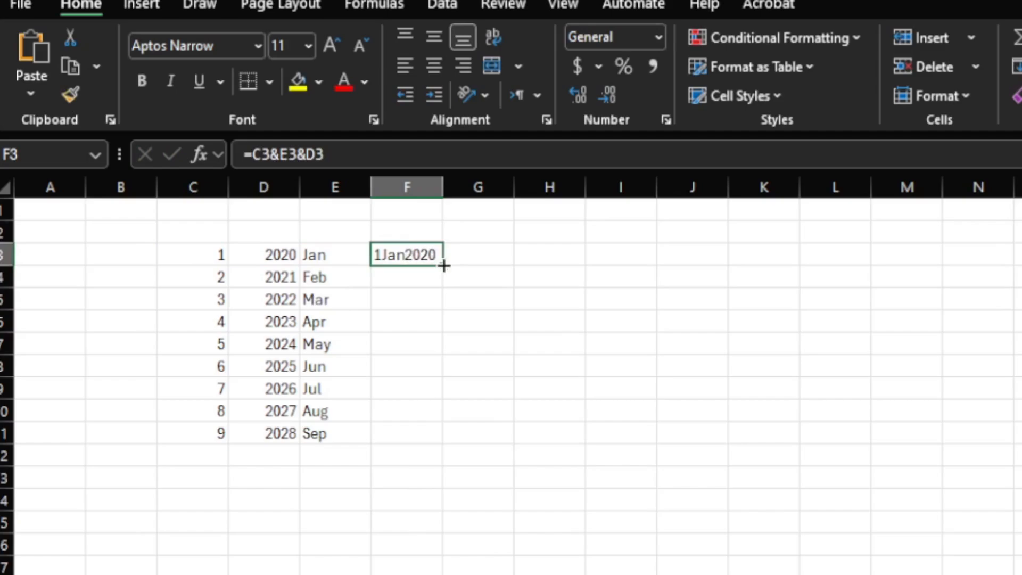
drag(444, 265, 445, 436)
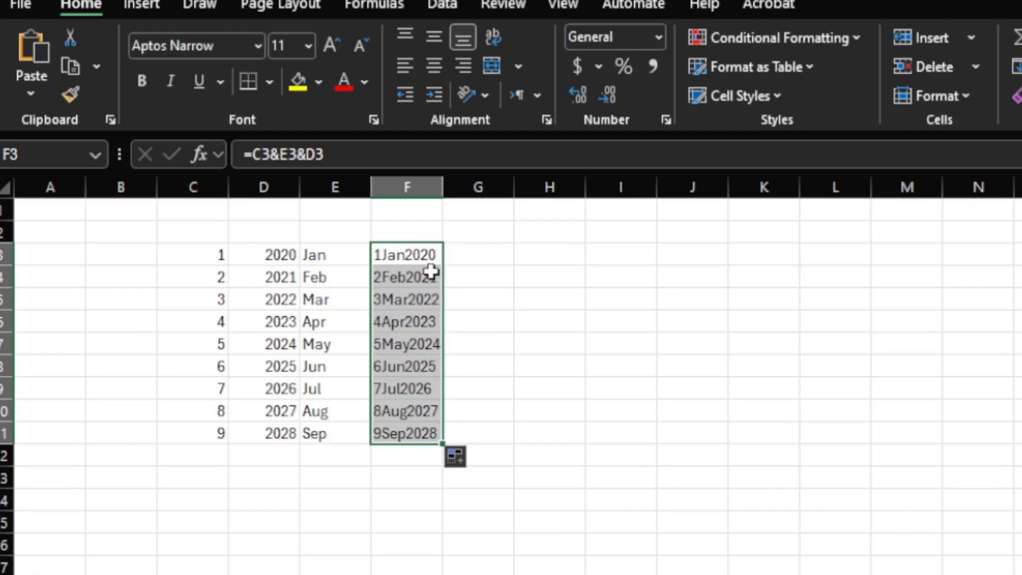
Step: Enter the formula =CONCATENATE(E3,C3,D3) in cell G3 to join the month, number and year
click(468, 259)
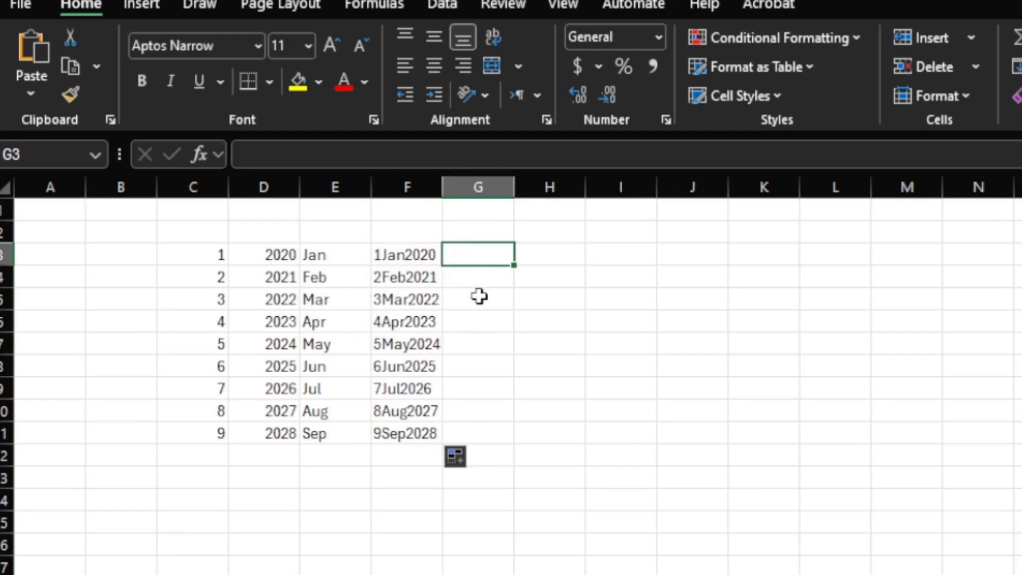
text(=)
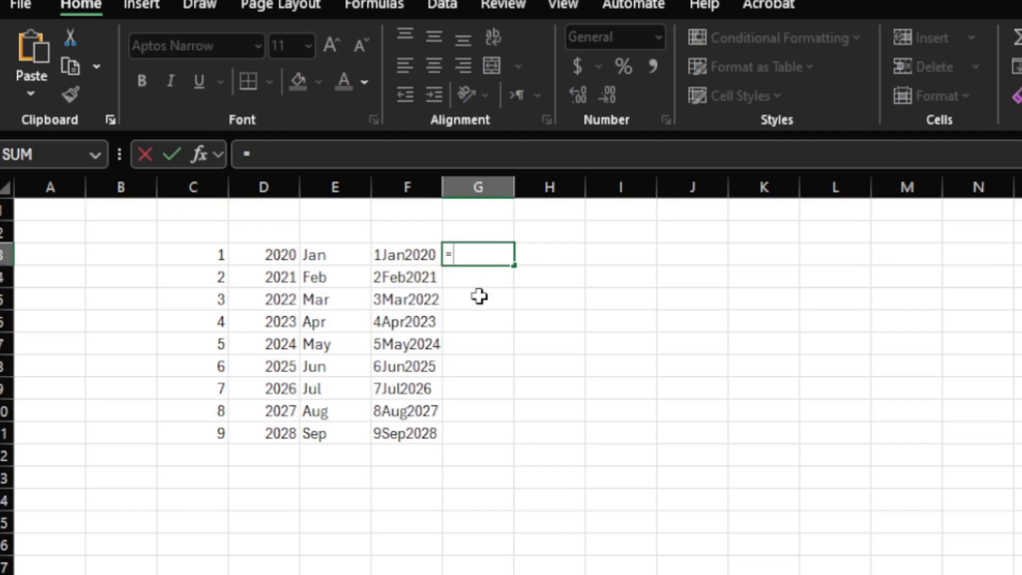
text(co)
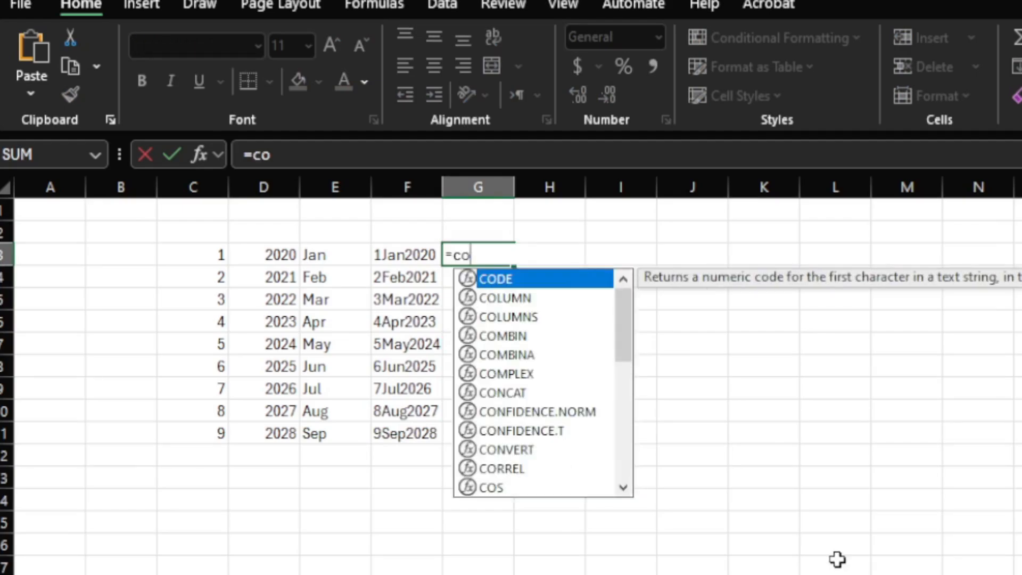
text(nca)
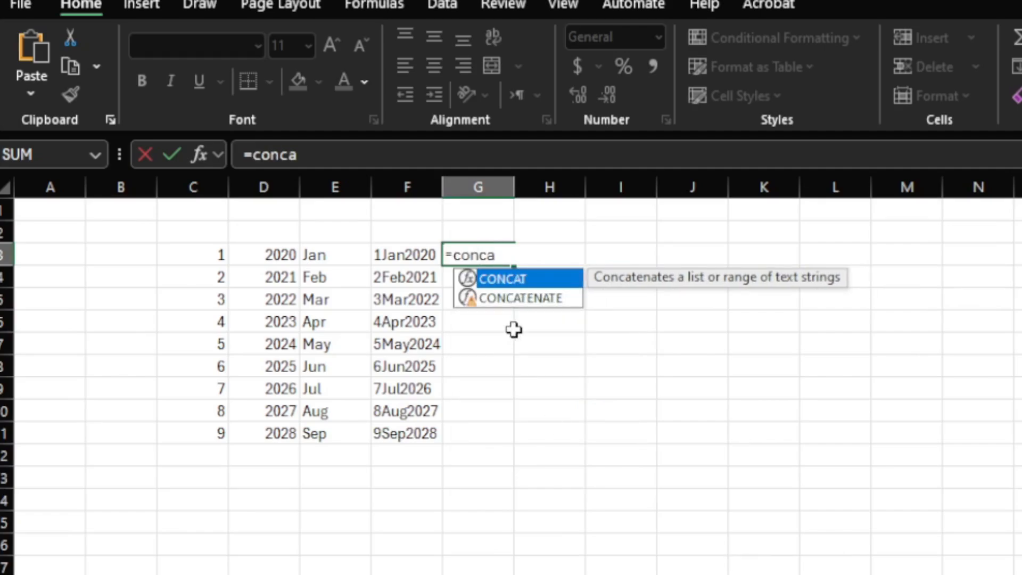
double_click(526, 298)
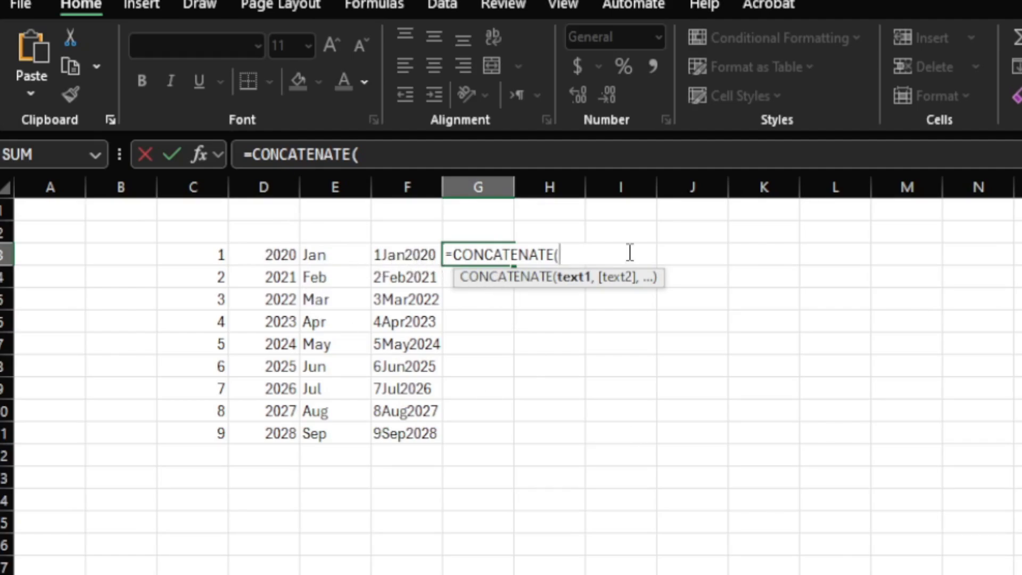
text(E)
text(3,C)
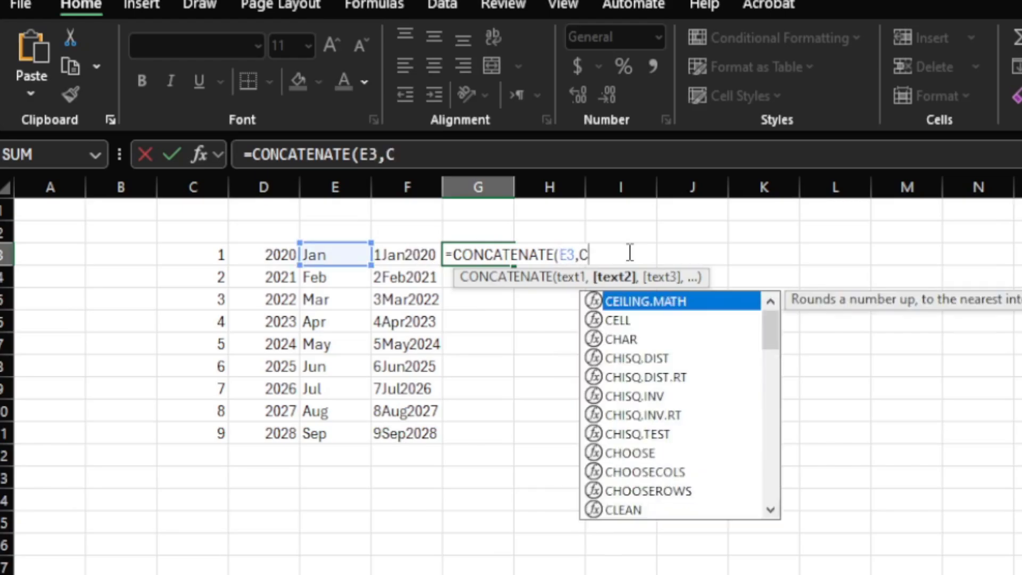
text(3,)
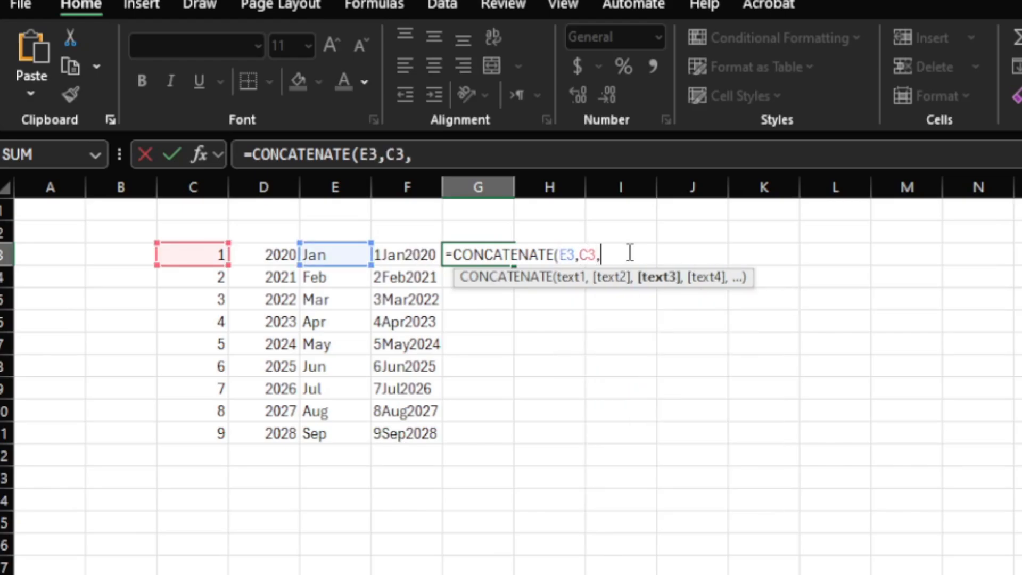
text(D3)
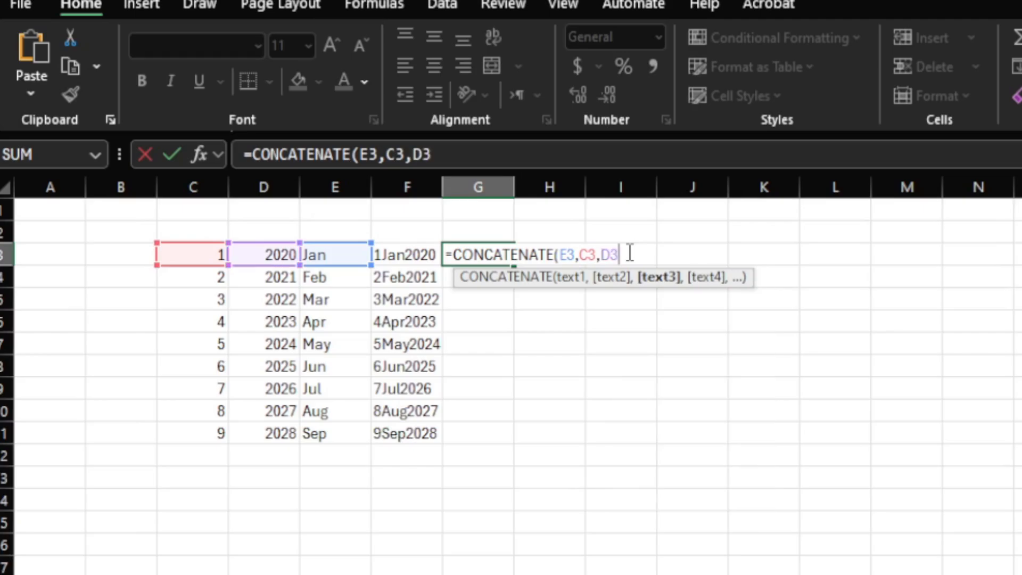
text())
key(Return)
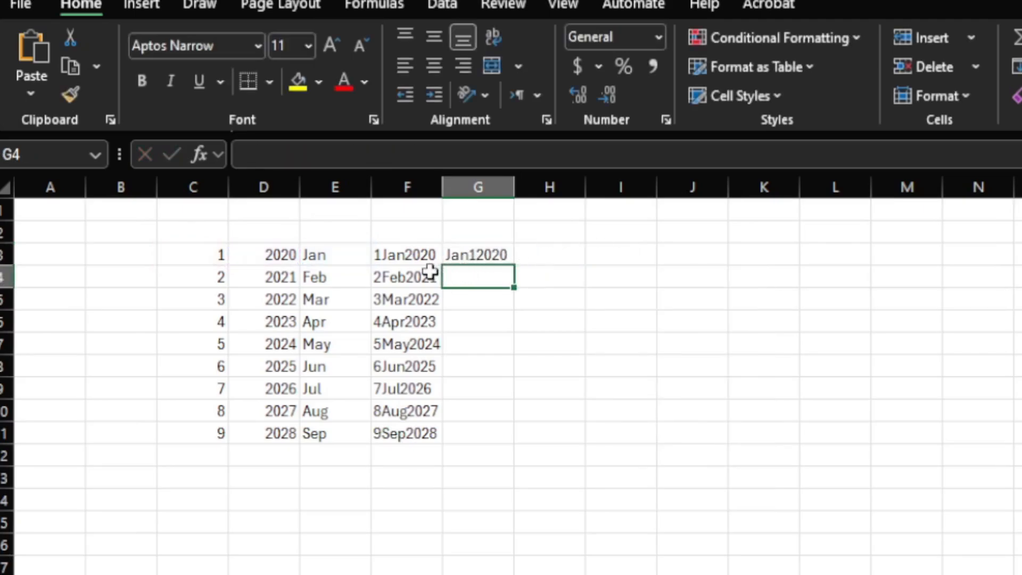
Step: Insert a " " argument between E3 and C3 in the G3 formula to separate the month from the number
click(494, 255)
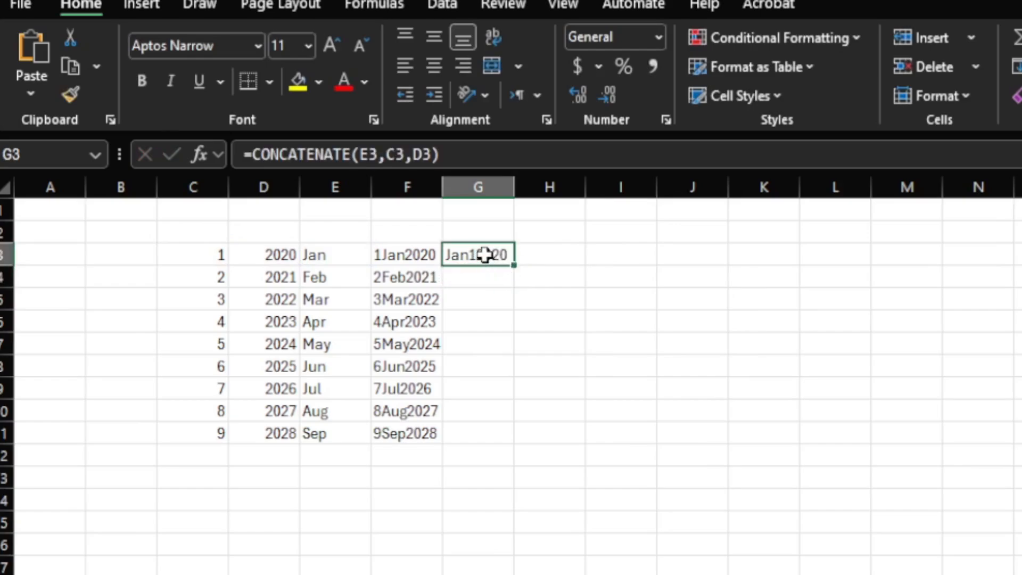
double_click(485, 255)
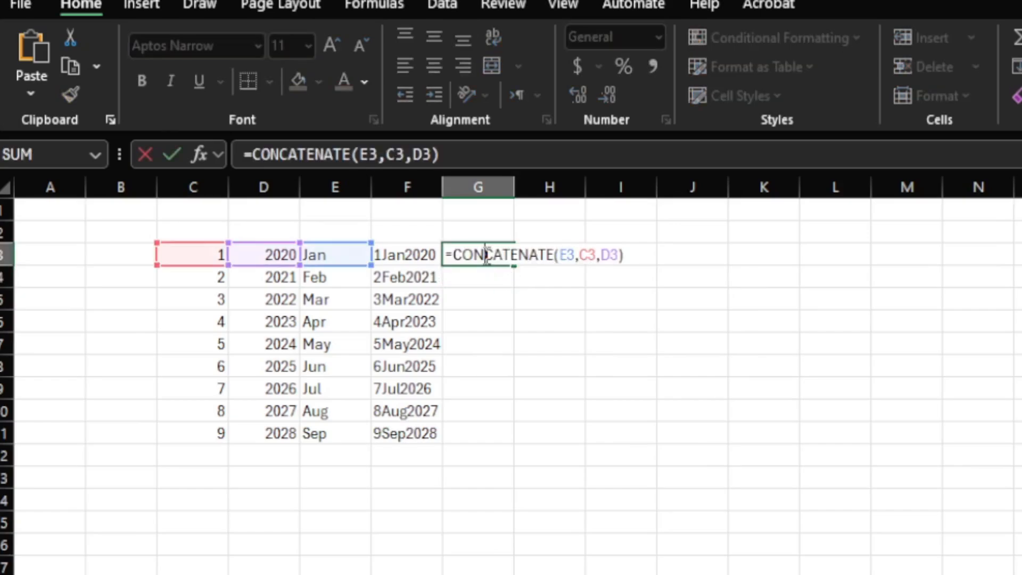
click(580, 255)
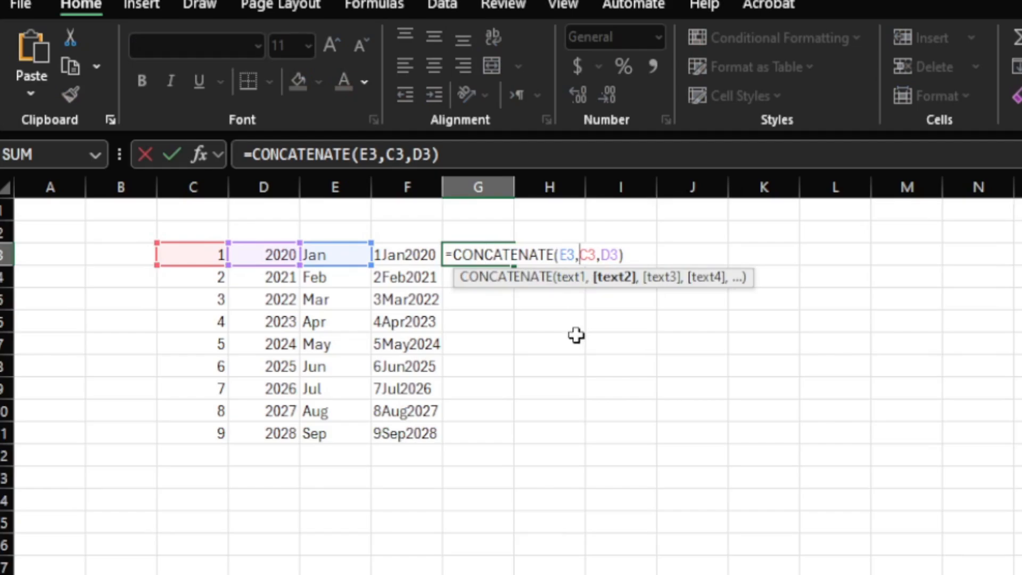
text(")
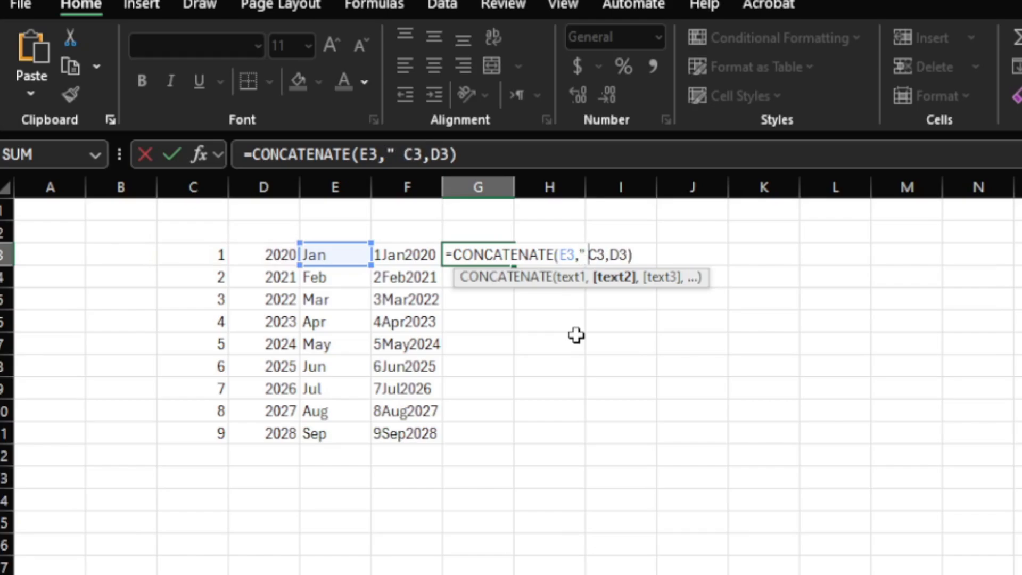
text( ",)
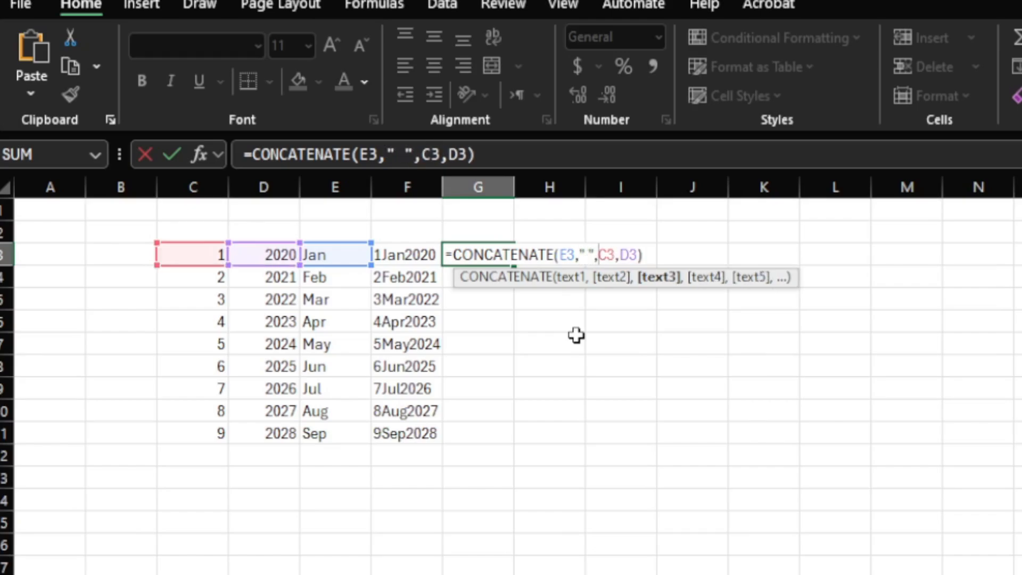
key(Return)
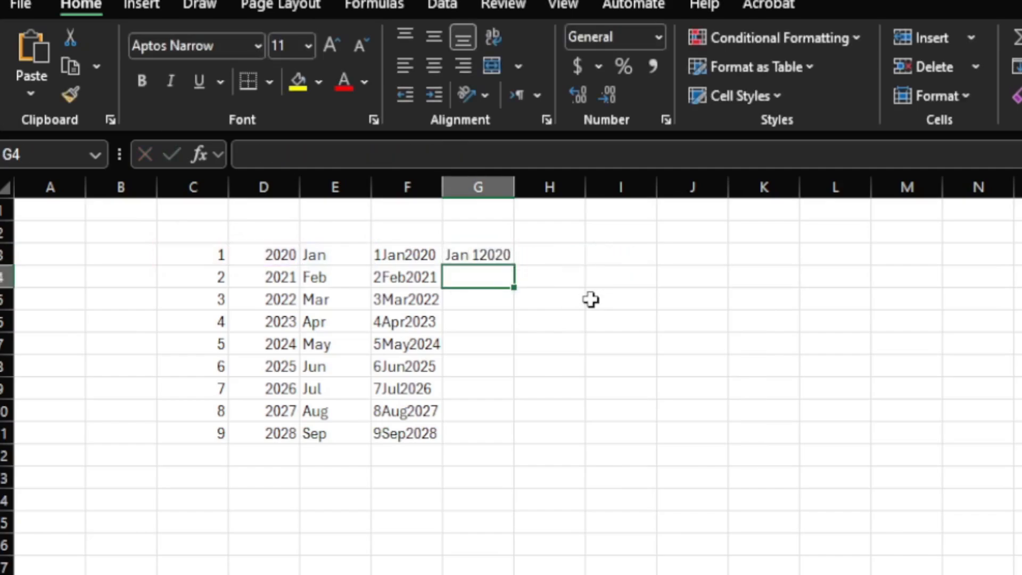
Step: Insert a " " argument between C3 and D3 in the G3 formula to separate the number from the year
double_click(496, 252)
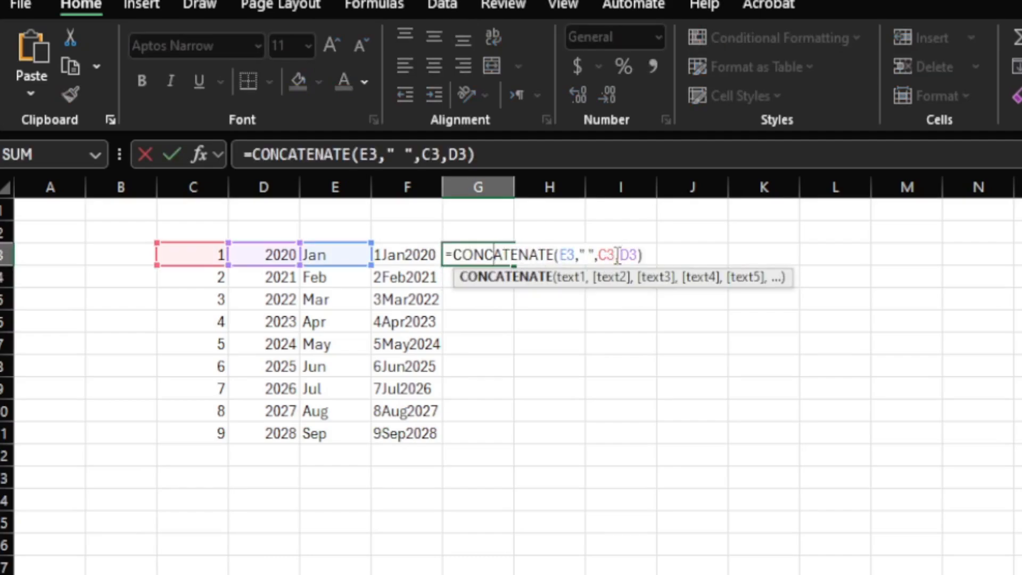
click(617, 256)
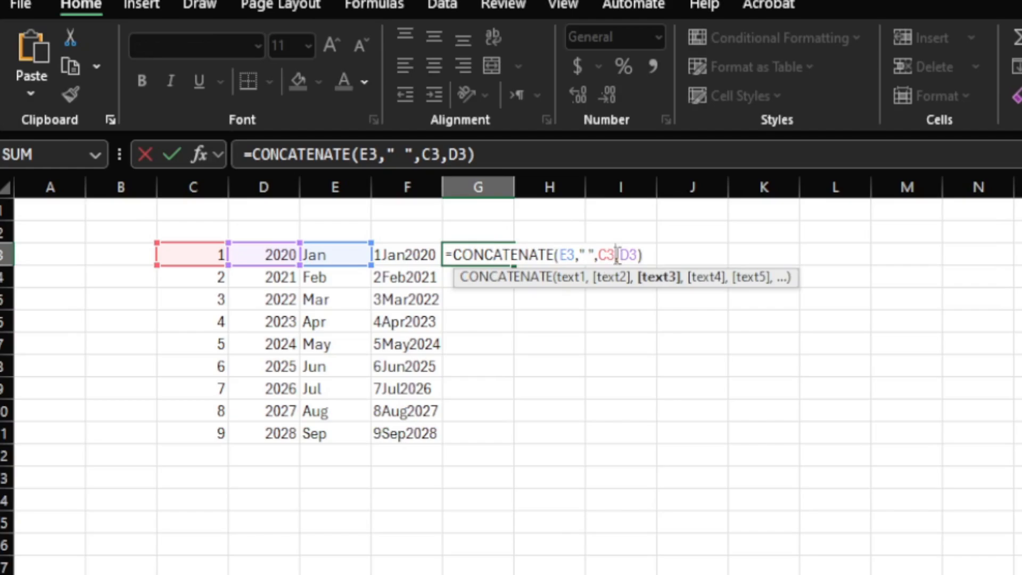
text(,)
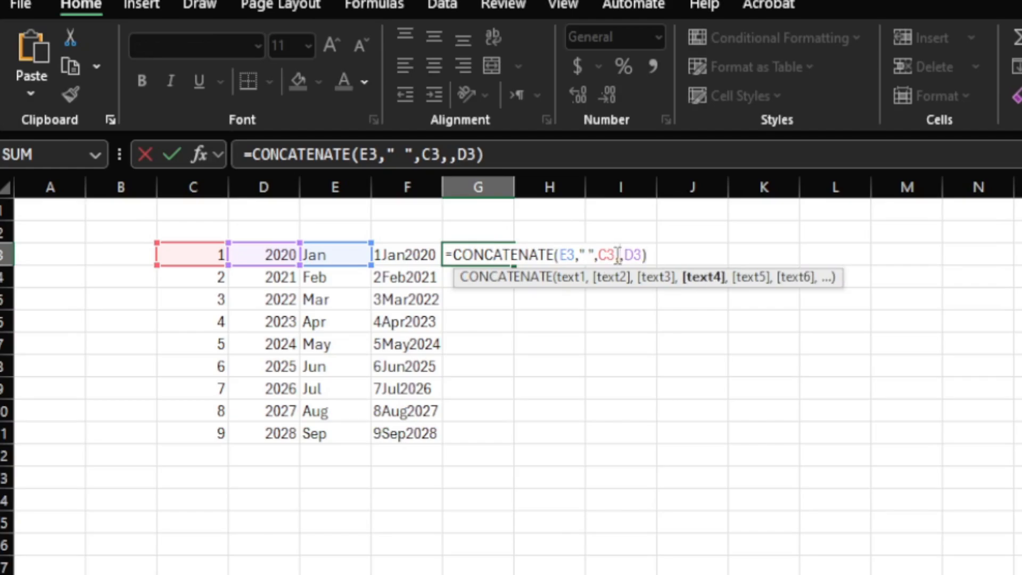
text(")
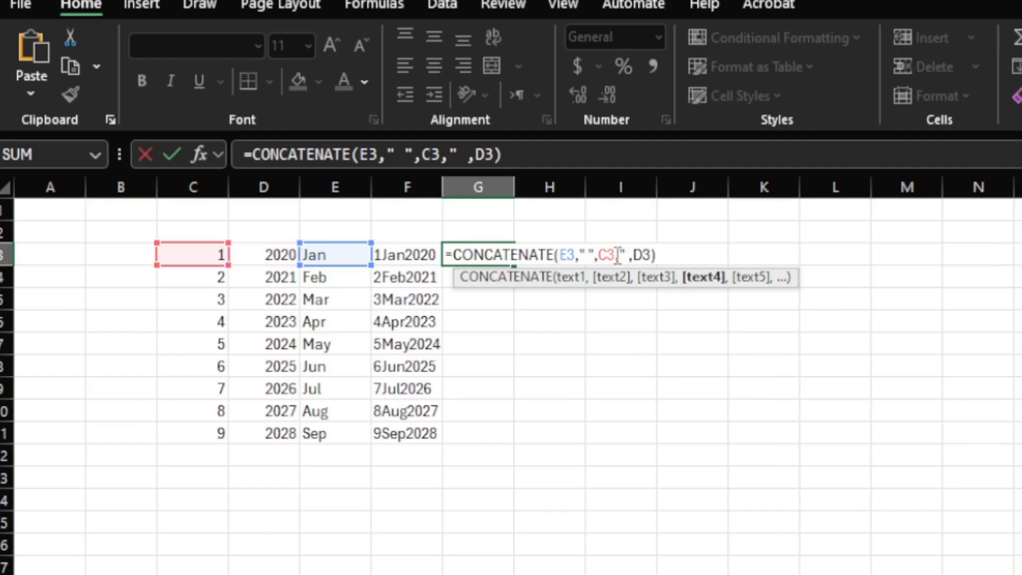
text( ")
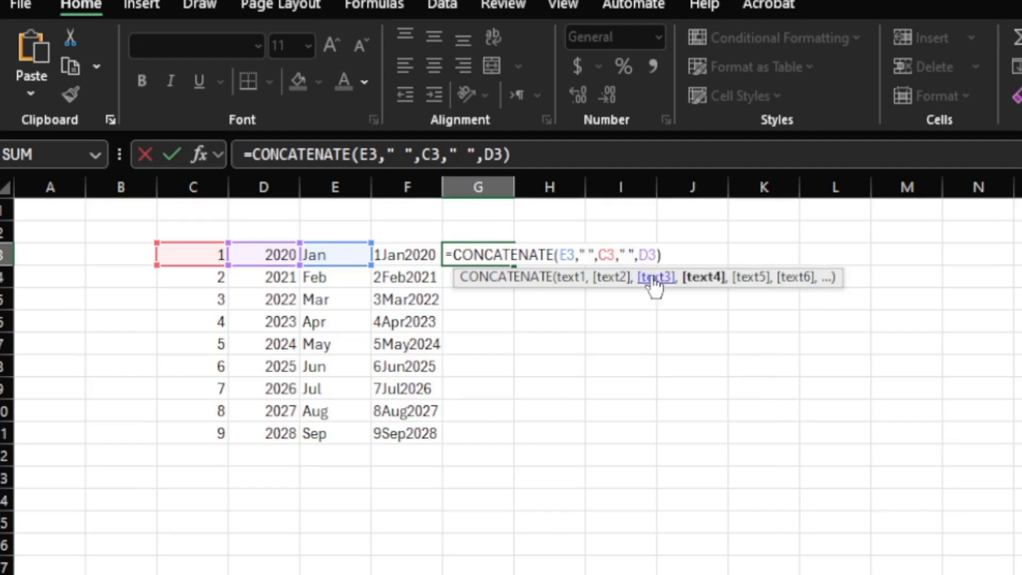
key(Return)
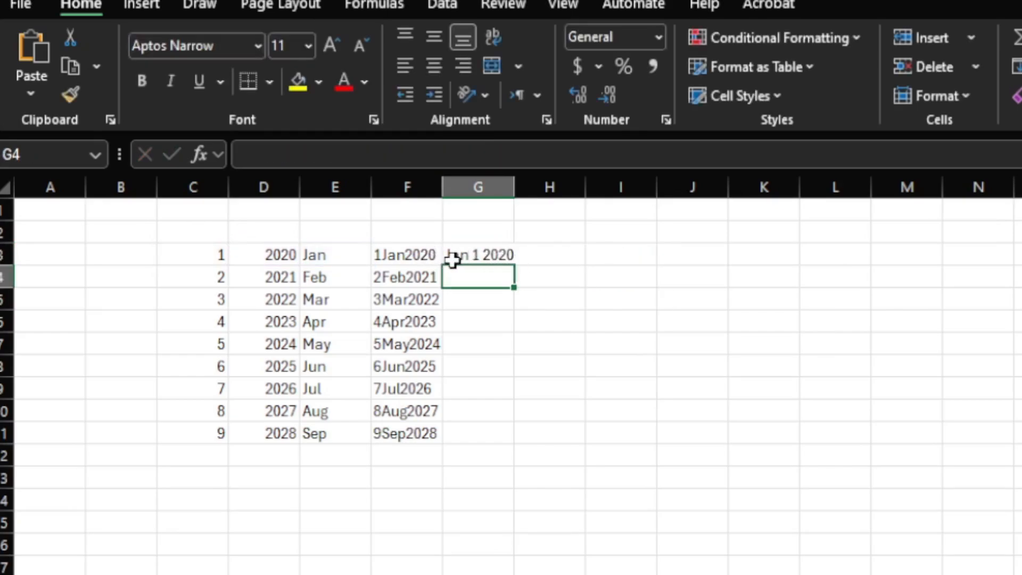
Step: Add a comma before the space in the separator between C3 and D3 in the G3 formula, making it ", "
double_click(482, 253)
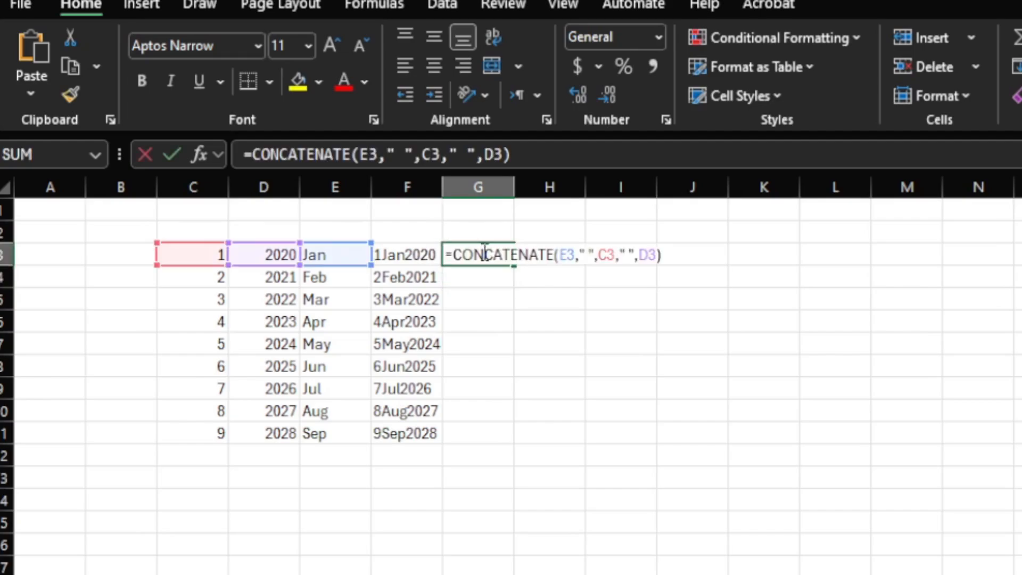
click(628, 254)
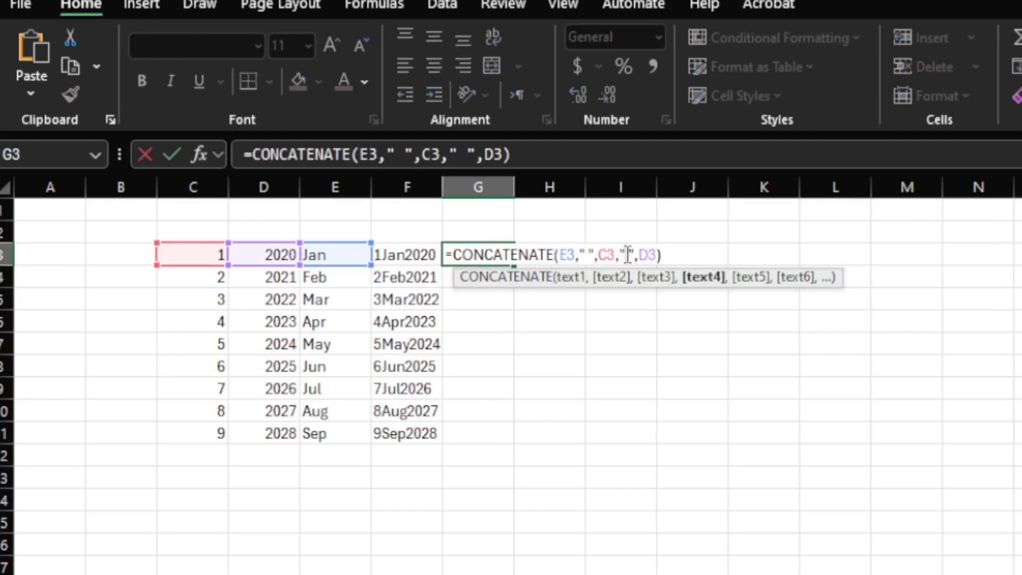
text(,)
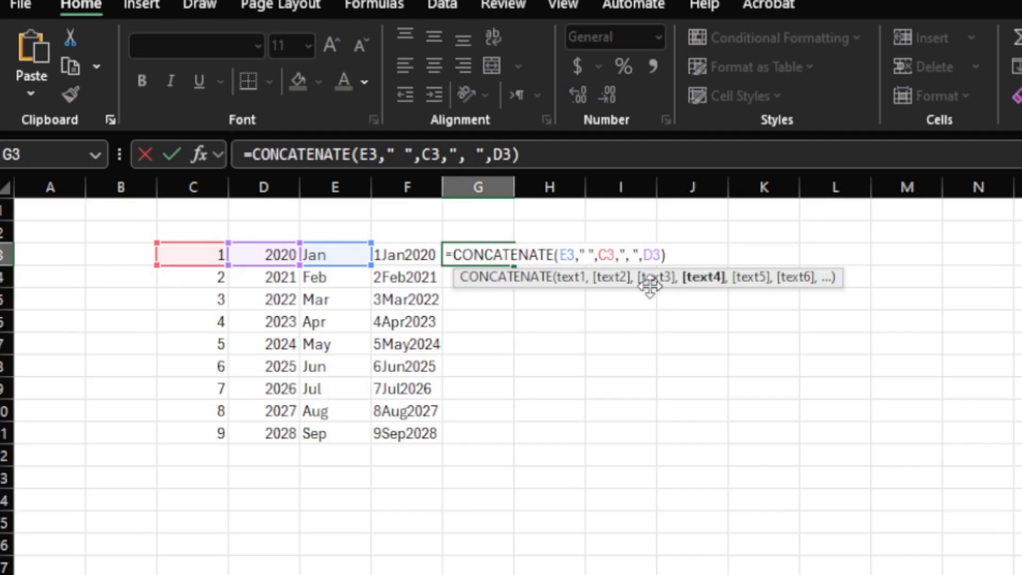
key(Return)
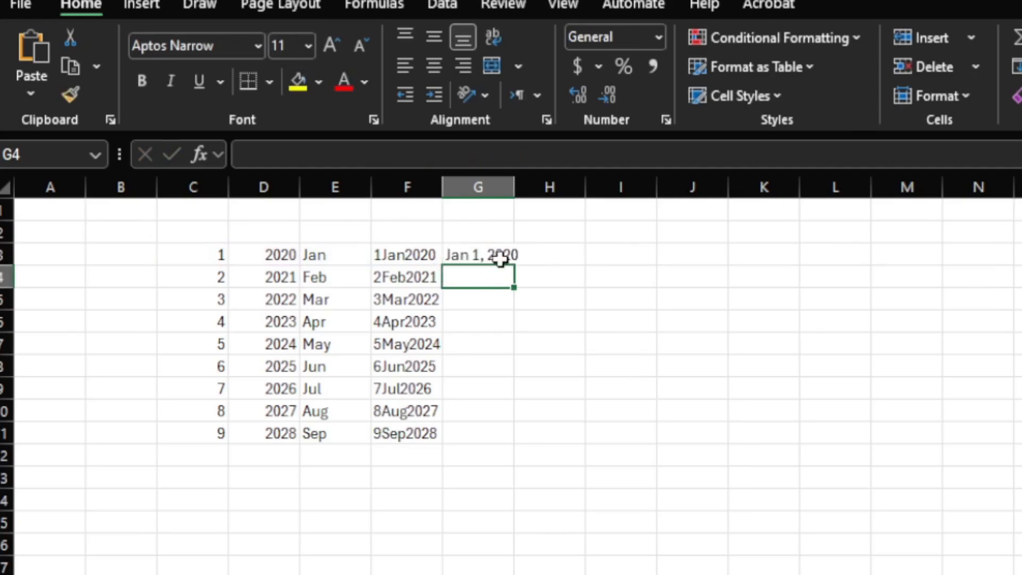
Step: Enclose the year in parentheses by adding "(" before and ")" after D3 as arguments in the G3 formula
double_click(502, 254)
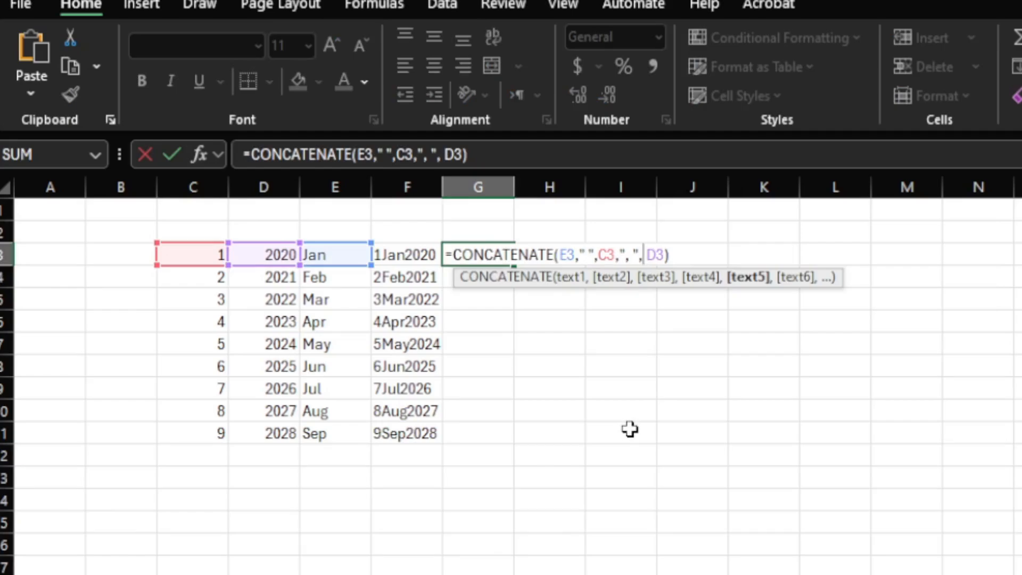
text(")
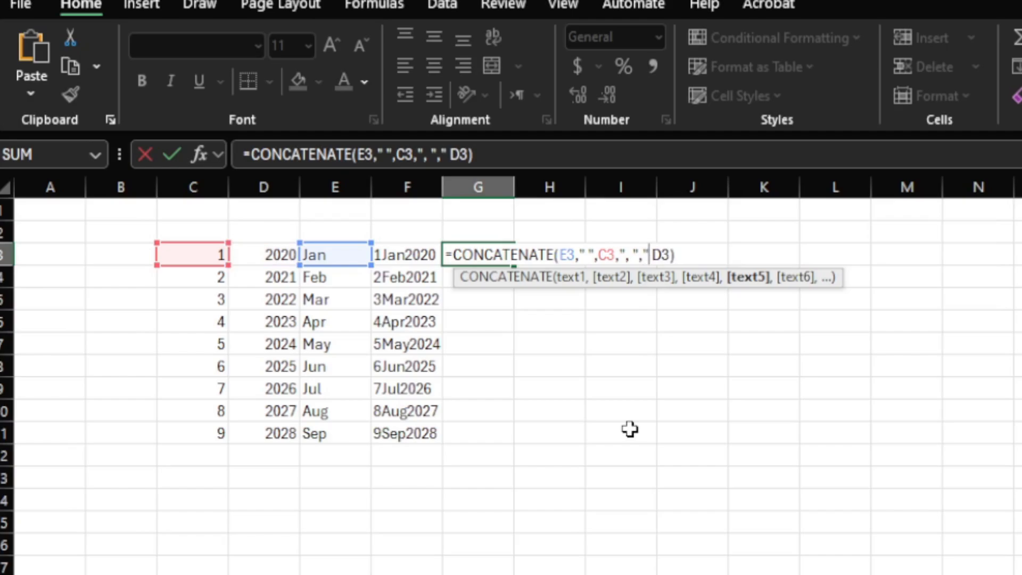
text(()
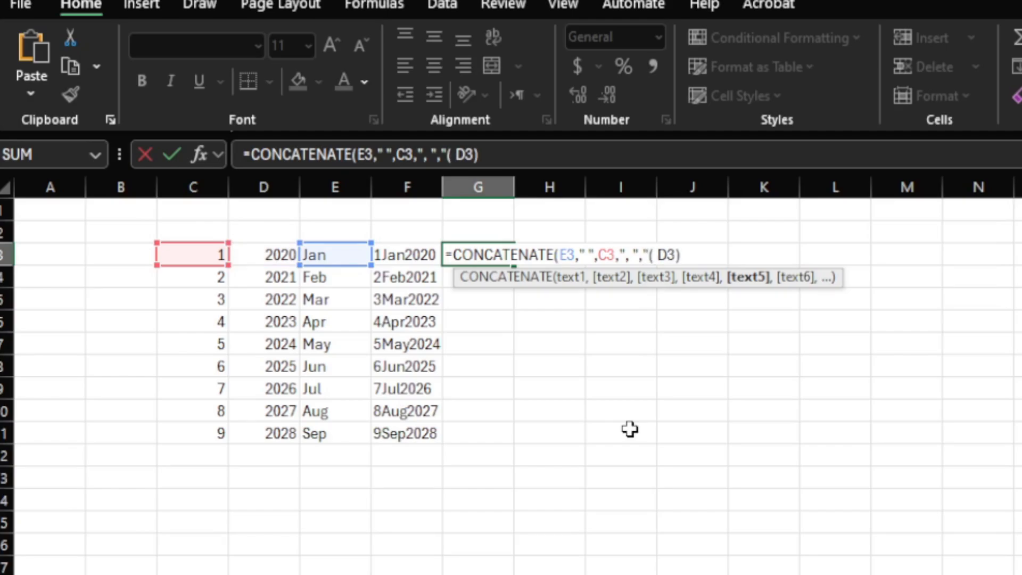
text(")
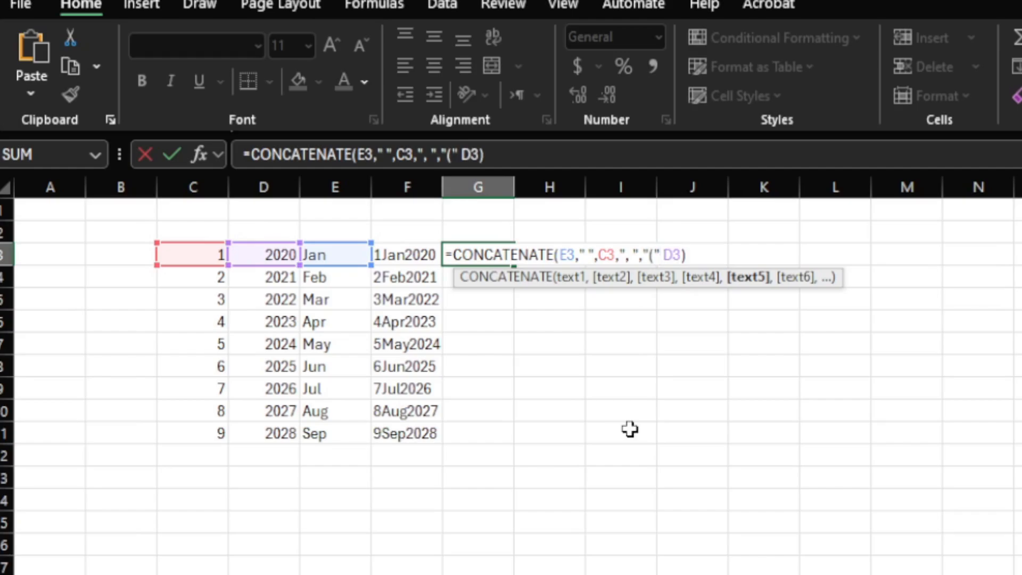
text(, D3)
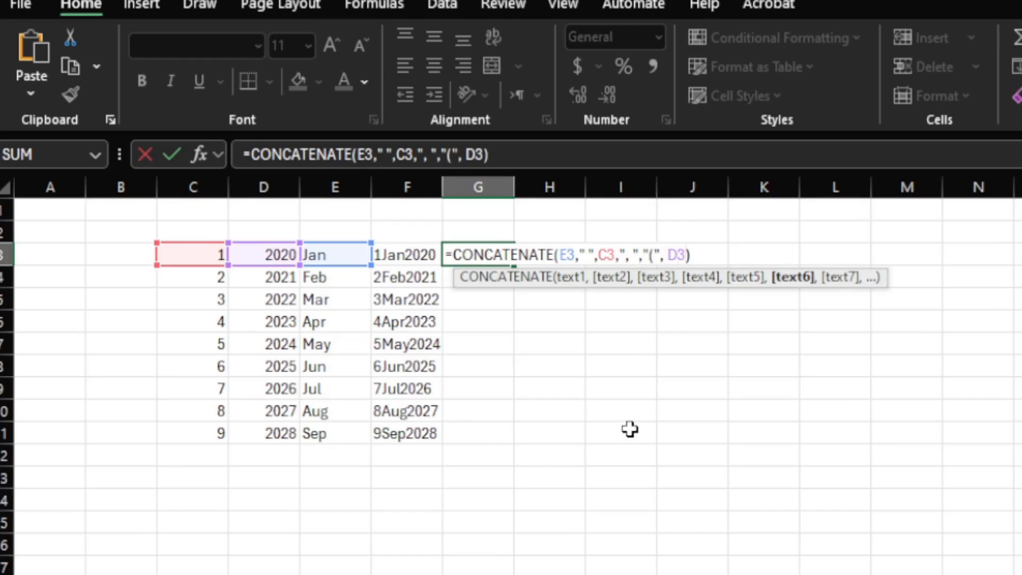
text(,)
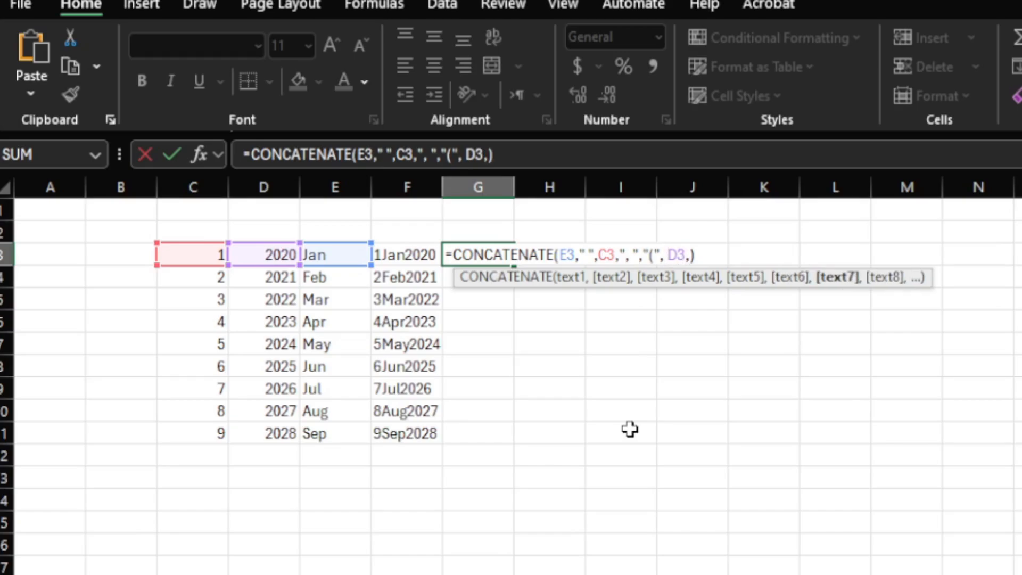
text(")")
key(Return)
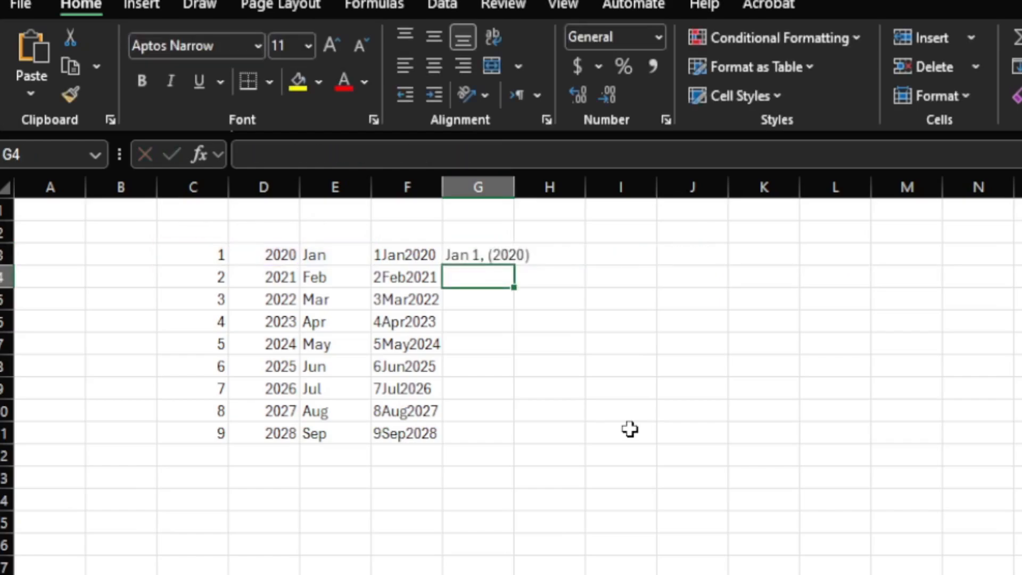
Step: Fill the CONCATENATE formula in G3 down through G11
click(511, 252)
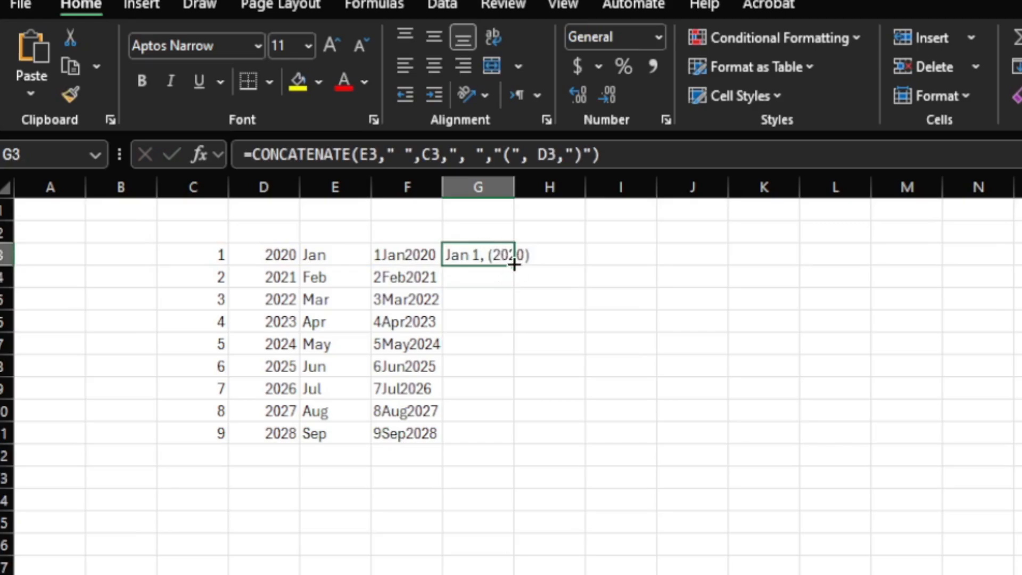
drag(514, 265, 524, 444)
click(621, 388)
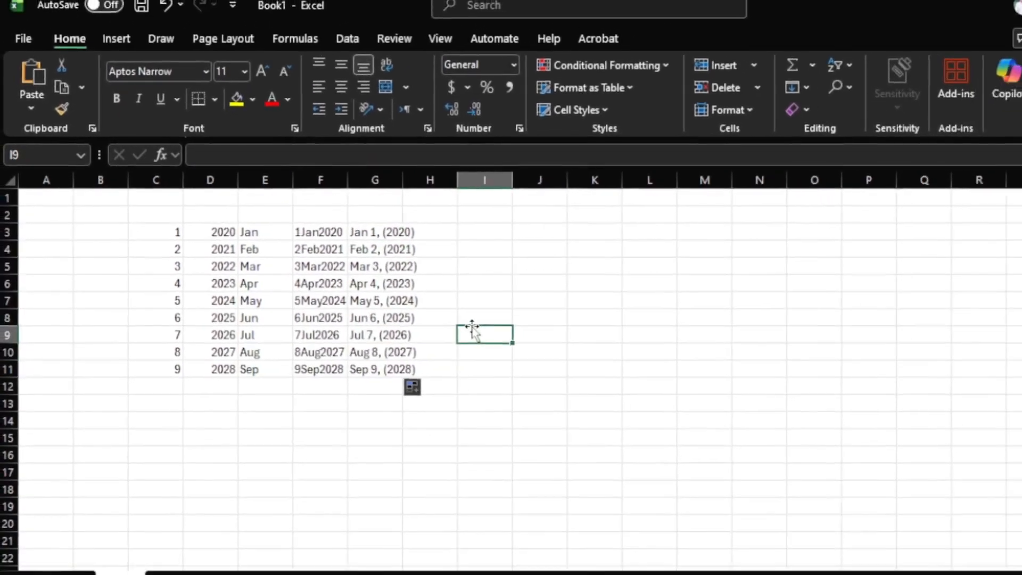